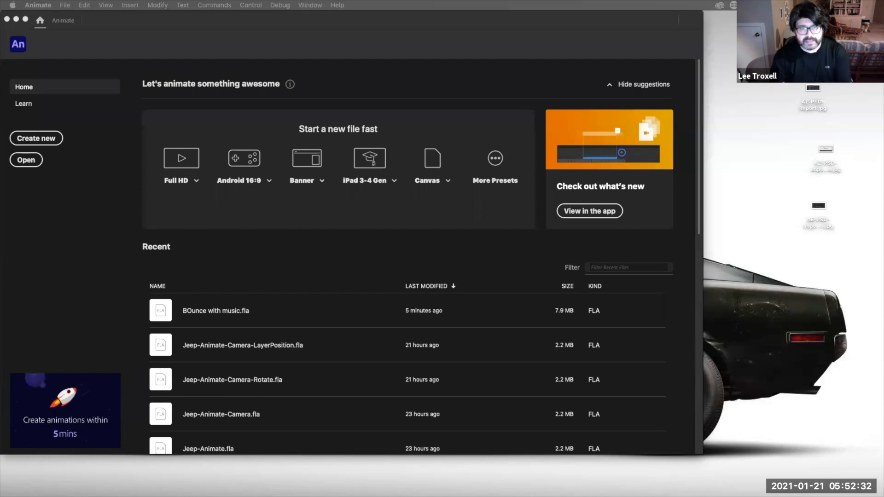
# Switch to the Bensound page in the browser, preview the Ukulele track and check its download licence options.
pyautogui.moveTo(579, 0); pyautogui.dragTo(579, 103)
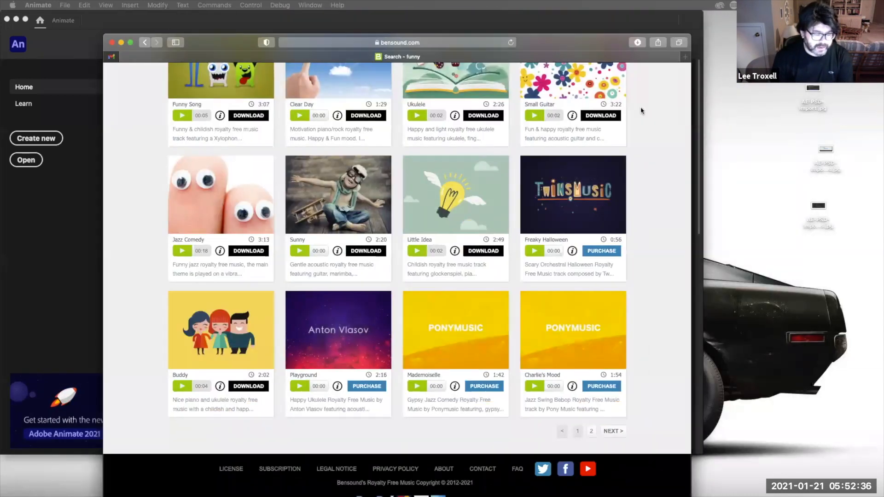
pyautogui.scroll(5, 640, 110)
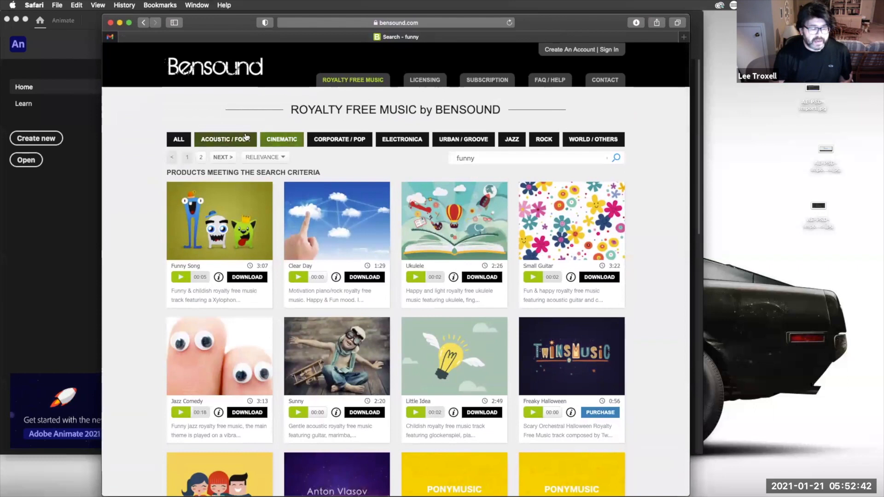
pyautogui.click(413, 279)
pyautogui.click(481, 277)
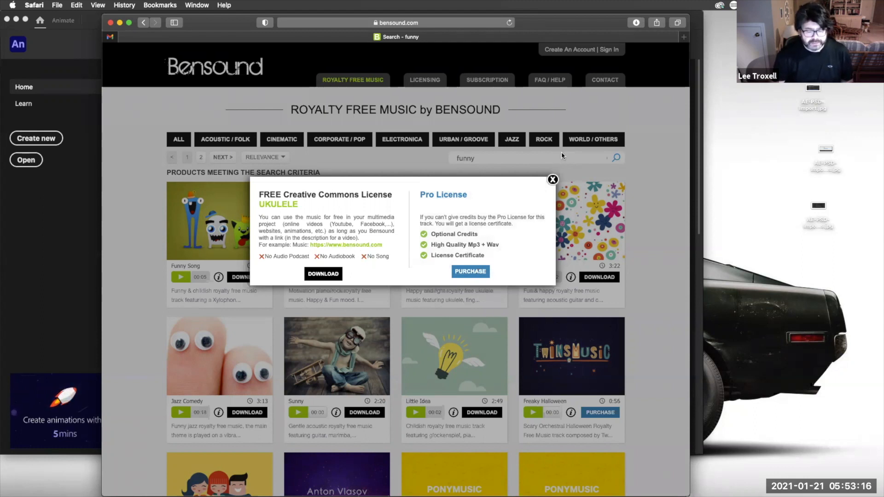
pyautogui.click(552, 180)
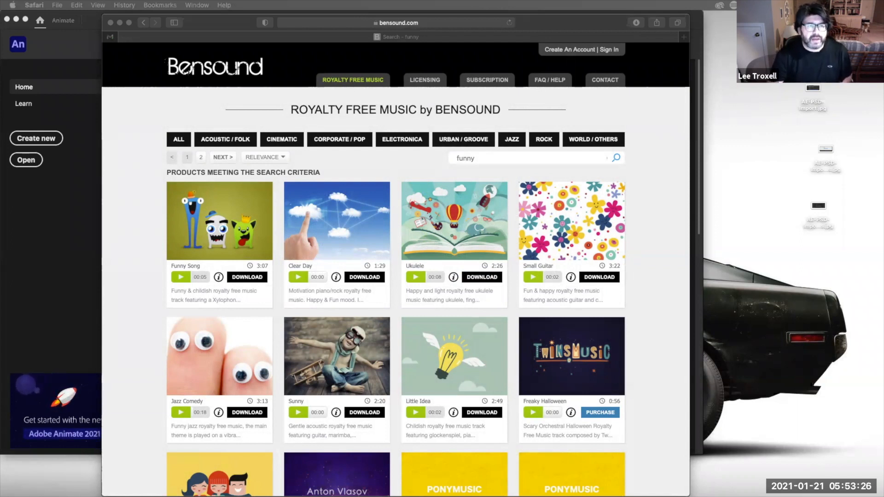
# Bring up the freesoundeffect.net window and look through its sound effect page and category list.
pyautogui.moveTo(550, 0); pyautogui.dragTo(553, 34)
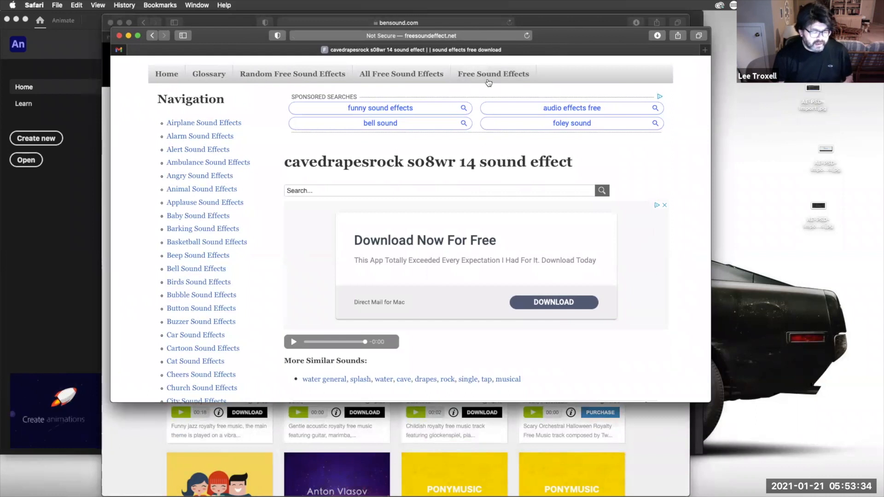
pyautogui.click(491, 36)
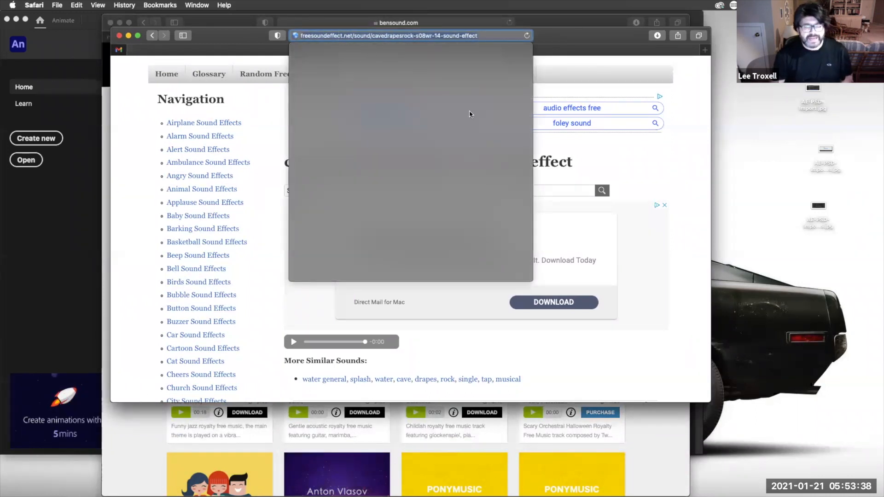
pyautogui.click(636, 168)
pyautogui.scroll(-1, 422, 151)
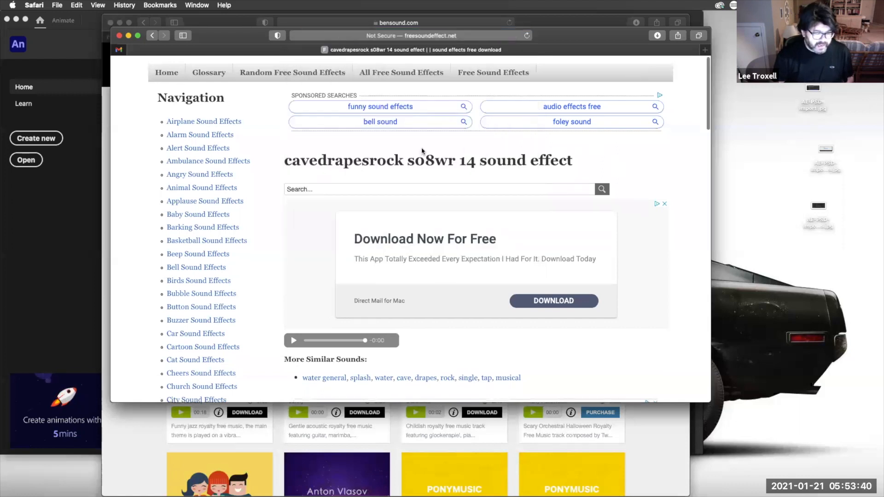
pyautogui.scroll(-2, 430, 152)
pyautogui.scroll(2, 430, 152)
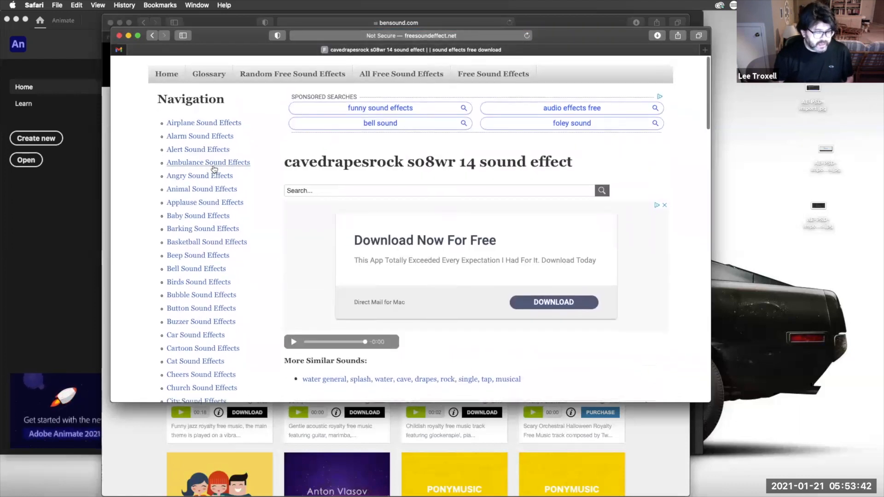
pyautogui.scroll(-1, 217, 172)
pyautogui.click(301, 178)
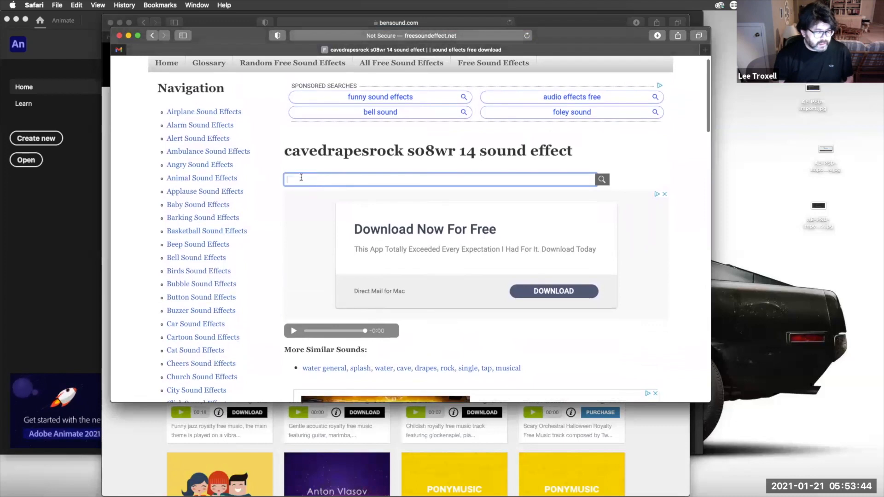
pyautogui.scroll(-3, 223, 166)
pyautogui.scroll(-8, 209, 227)
pyautogui.scroll(-1, 209, 227)
pyautogui.scroll(10, 212, 226)
# Search the sound effects site for "bounce".
pyautogui.click(376, 188)
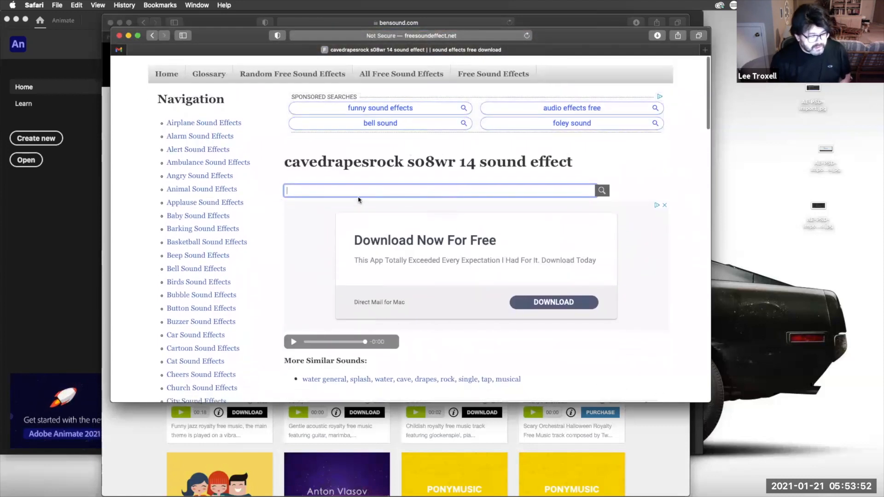
pyautogui.write('bounce')
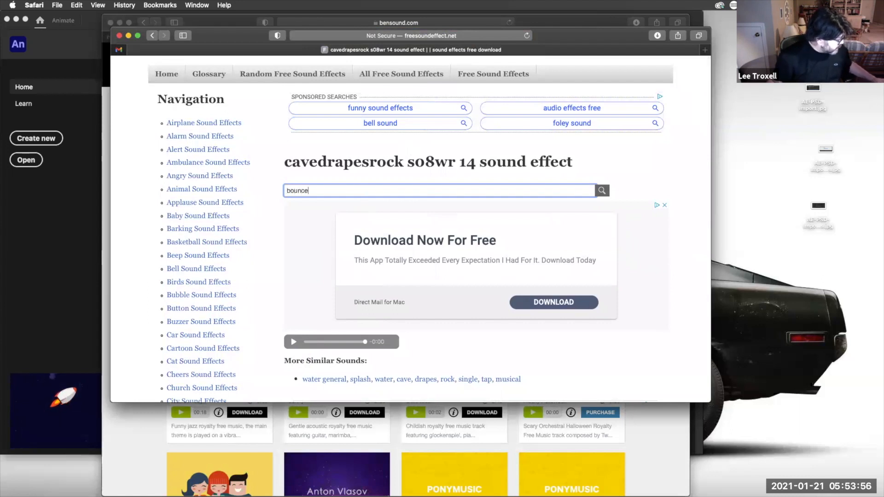
pyautogui.press('Return')
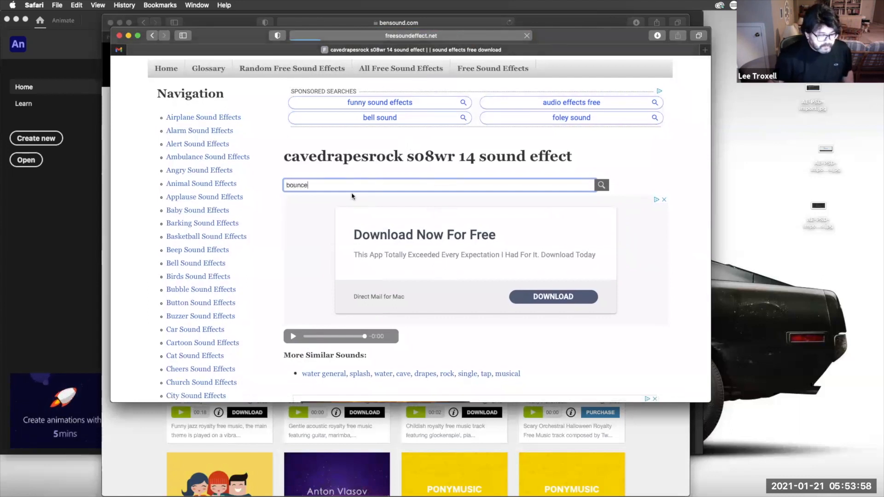
pyautogui.scroll(-1, 373, 197)
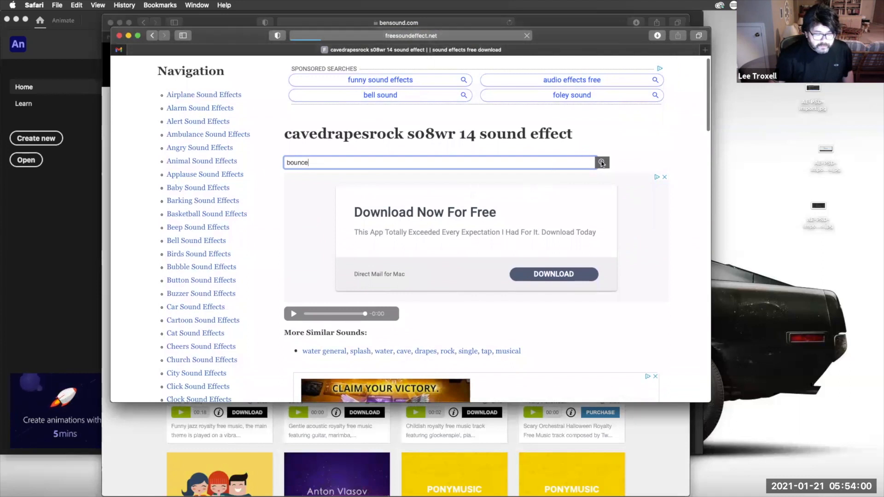
# Find the "soccer ball bounce on conrete 2 sound effect" among the results, open its page and play it.
pyautogui.scroll(-10, 451, 209)
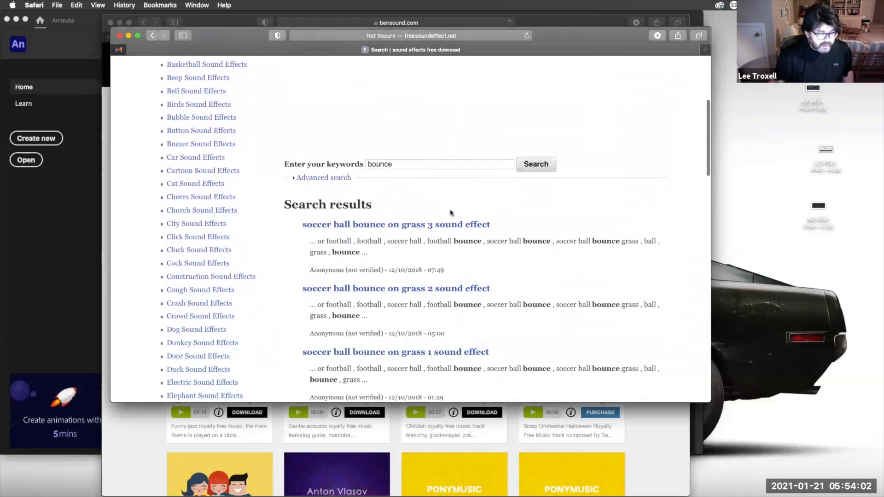
pyautogui.scroll(-13, 450, 212)
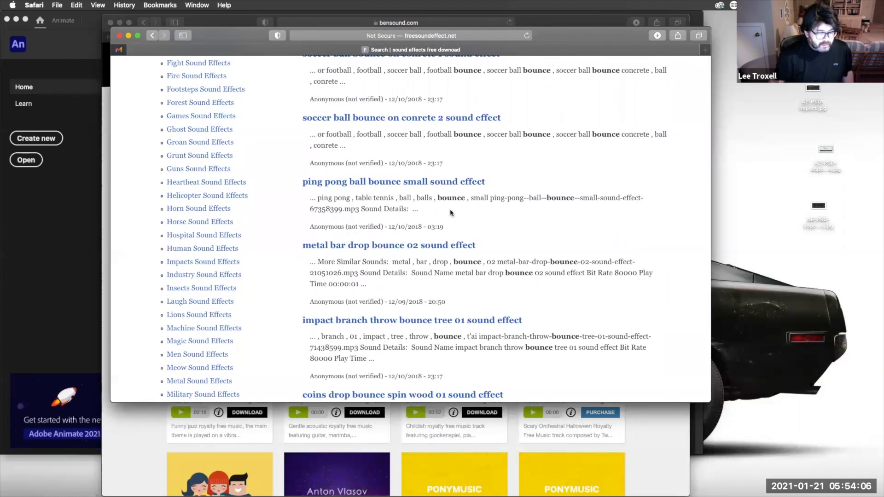
pyautogui.scroll(3, 450, 212)
pyautogui.click(394, 182)
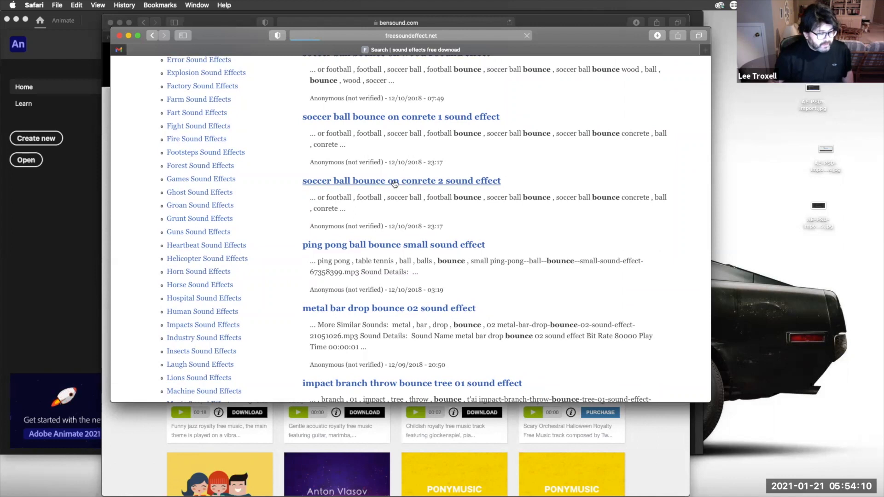
pyautogui.scroll(-2, 366, 219)
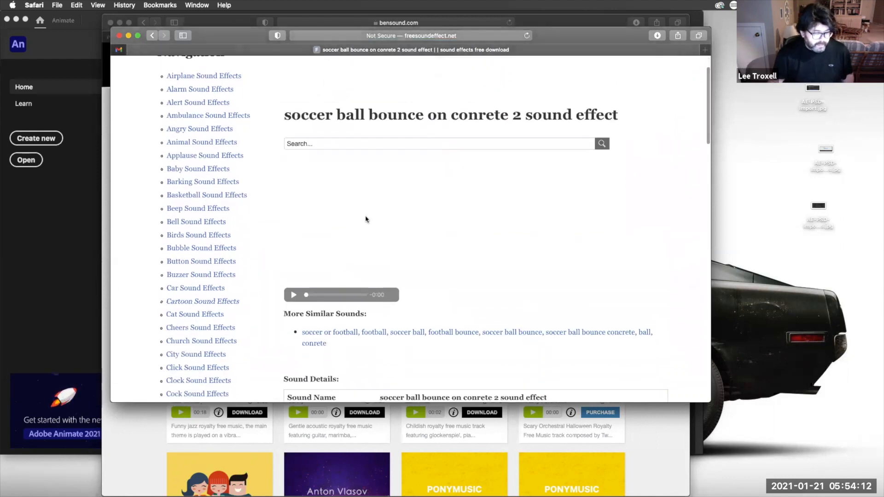
pyautogui.click(294, 296)
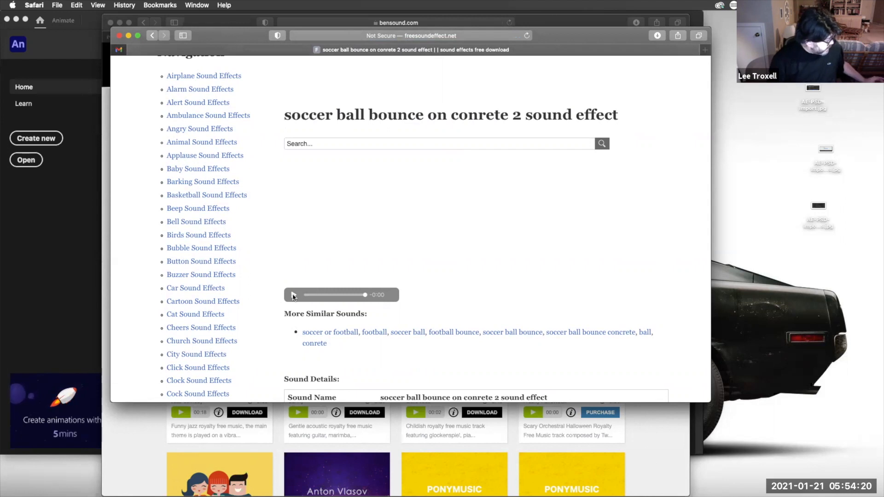
# Show the audio download options for the soccer ball bounce sound, and dismiss them without downloading.
pyautogui.rightClick(305, 297)
pyautogui.rightClick(382, 296)
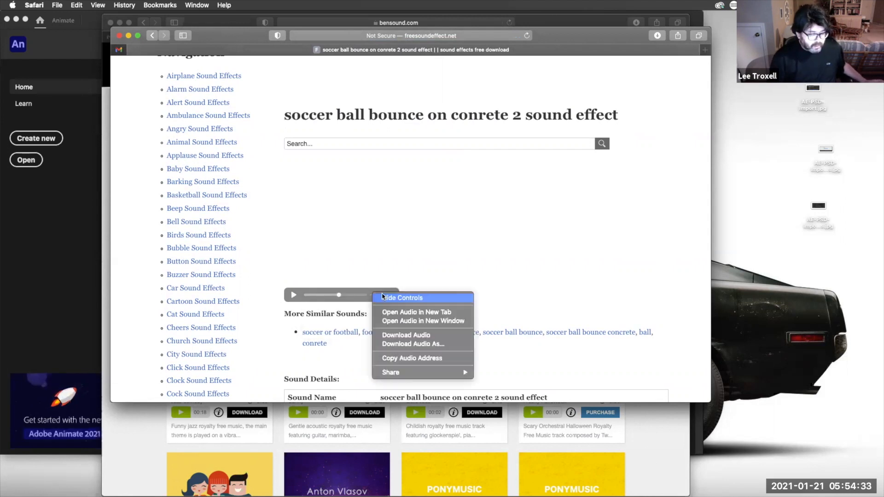
pyautogui.click(369, 295)
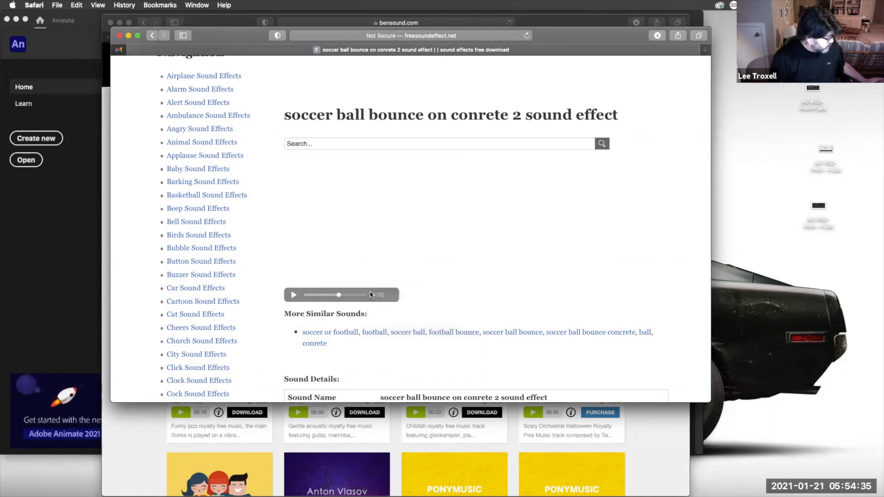
pyautogui.rightClick(369, 295)
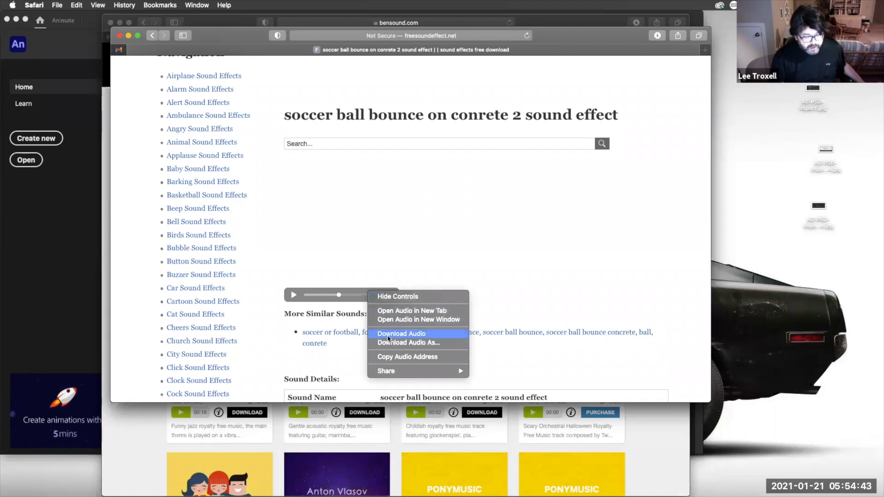
pyautogui.click(312, 280)
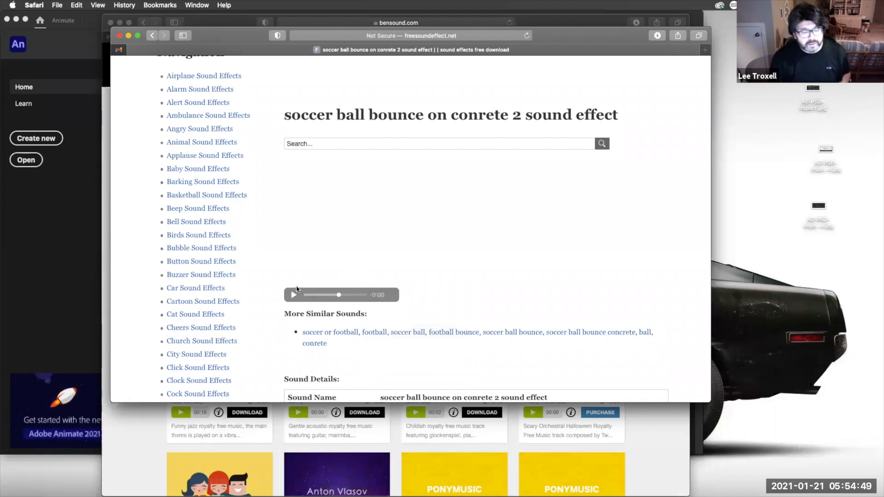
# Clear both browser windows away to switch back to Adobe Animate, and start a new blank document.
pyautogui.moveTo(254, 40); pyautogui.dragTo(530, 0)
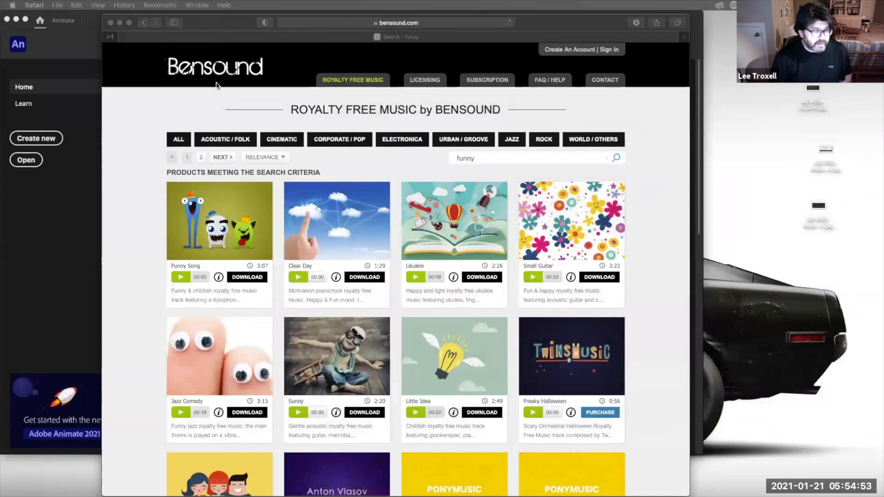
pyautogui.click(208, 27)
pyautogui.moveTo(209, 27); pyautogui.dragTo(598, 0)
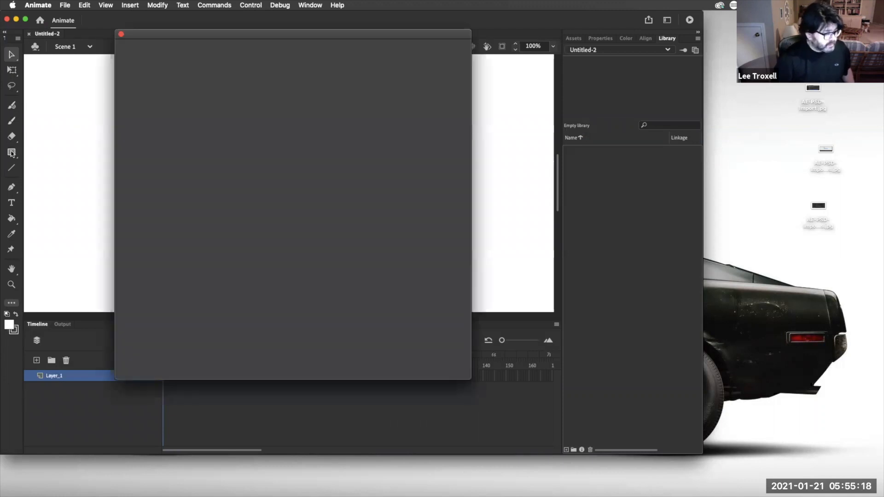
pyautogui.click(121, 33)
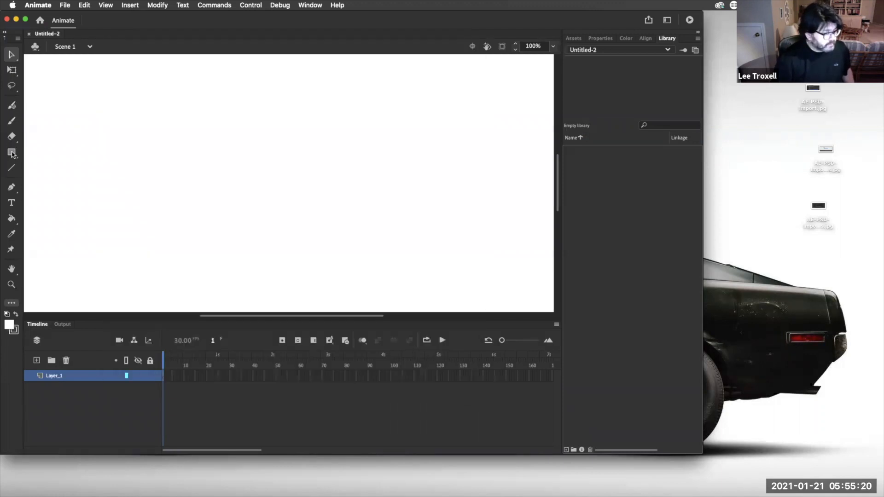
# Draw a circle with the Oval tool on the left half of the stage.
pyautogui.click(11, 152)
pyautogui.click(67, 183)
pyautogui.moveTo(131, 142); pyautogui.dragTo(205, 221)
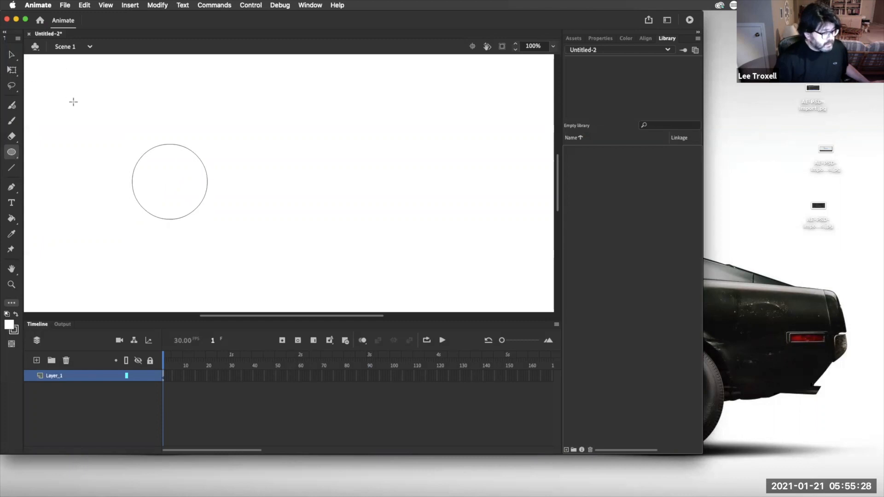
# Swap the stroke and fill colours and fill the circle with dark grey using the Paint Bucket.
pyautogui.click(15, 314)
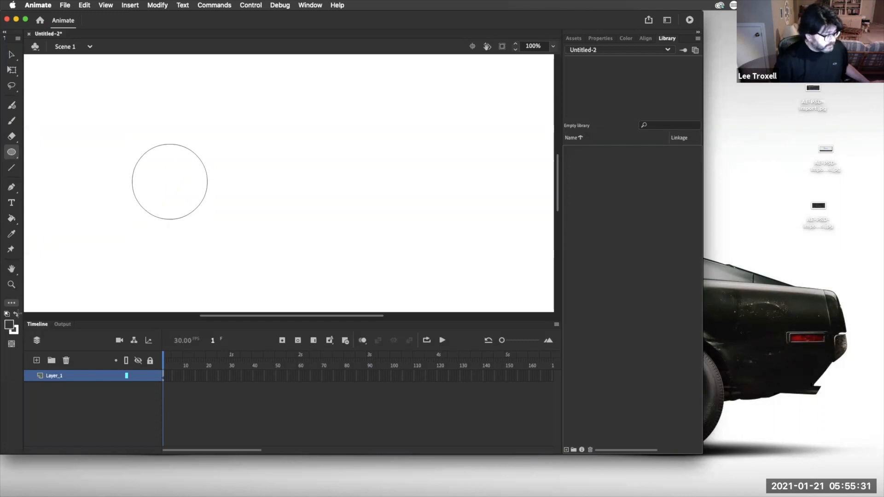
pyautogui.click(13, 219)
pyautogui.click(165, 196)
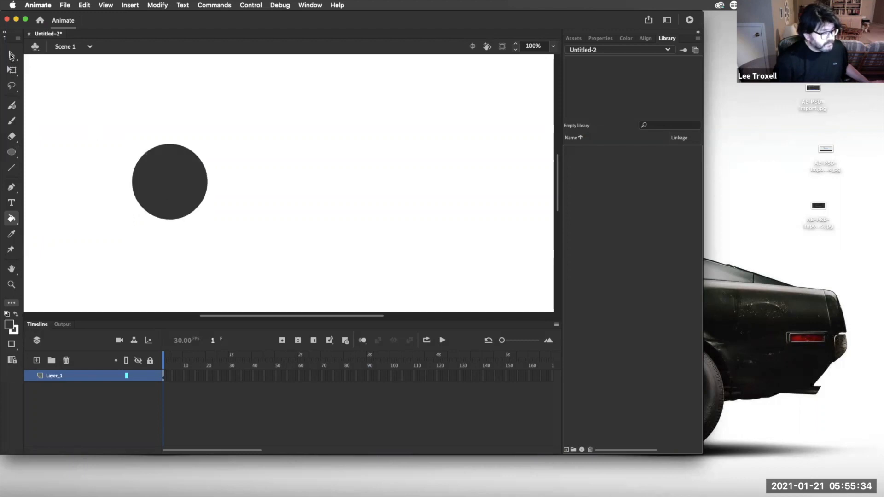
# Select the whole circle and convert it to a Graphic symbol named ball-1.
pyautogui.click(12, 56)
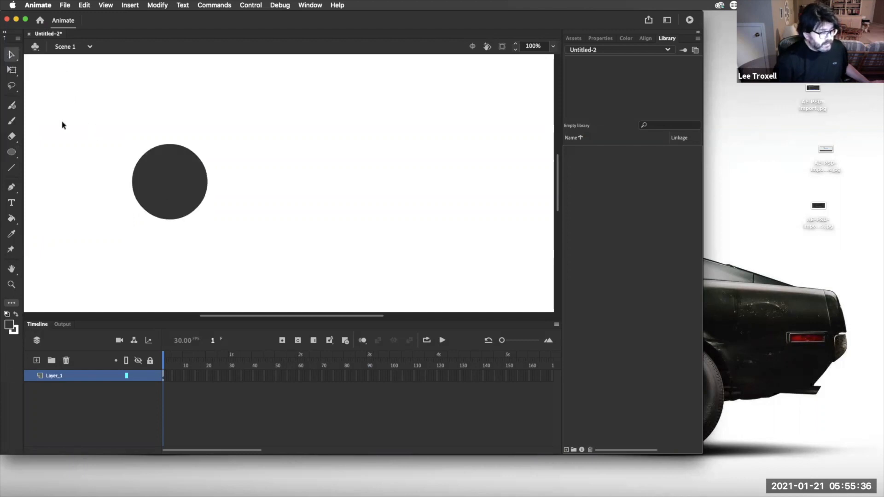
pyautogui.moveTo(71, 116); pyautogui.dragTo(260, 278)
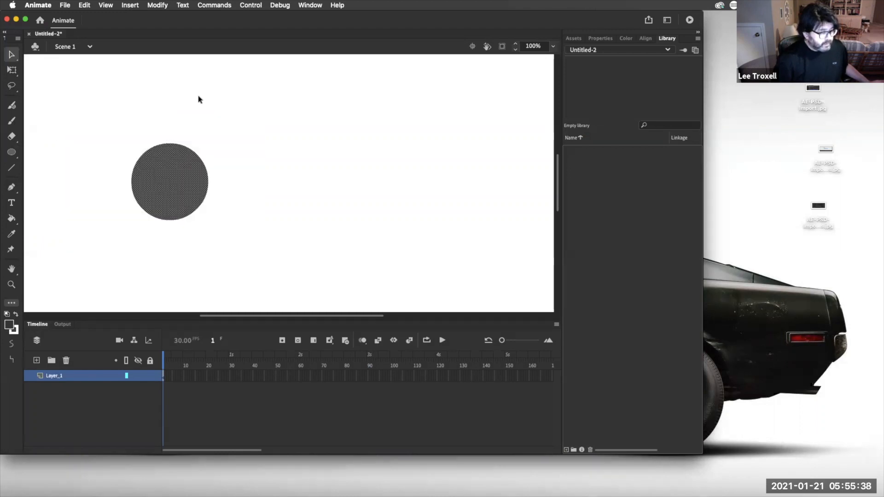
pyautogui.click(125, 6)
pyautogui.moveTo(158, 5)
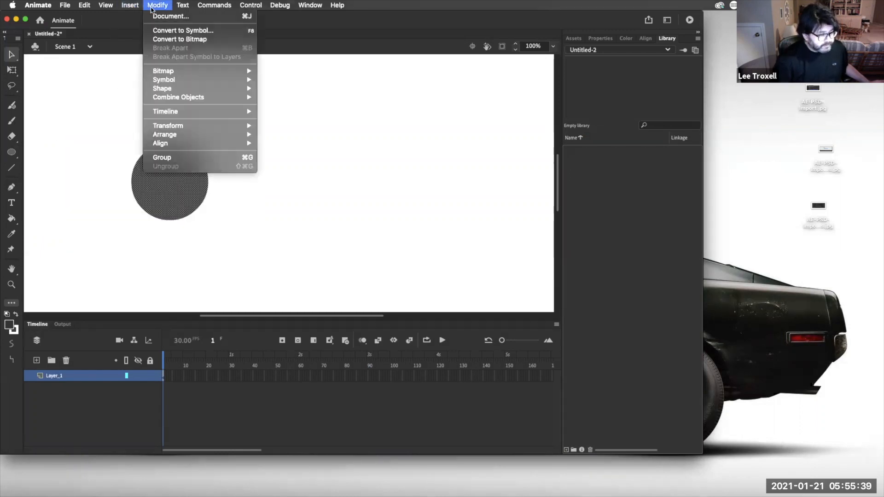
pyautogui.click(160, 31)
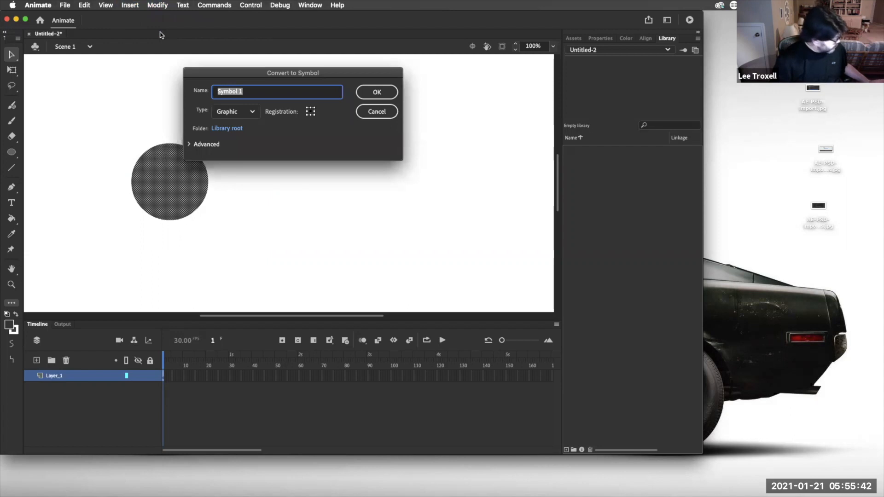
pyautogui.write('ball')
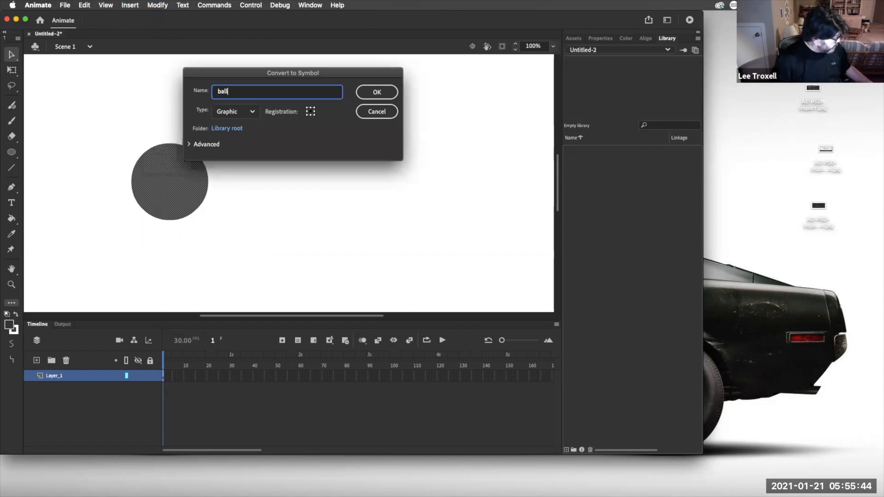
pyautogui.write('-1')
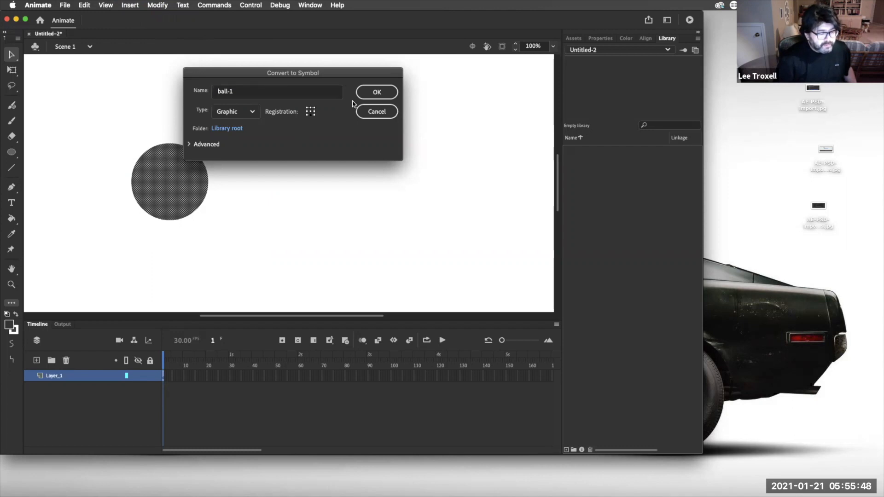
pyautogui.click(371, 93)
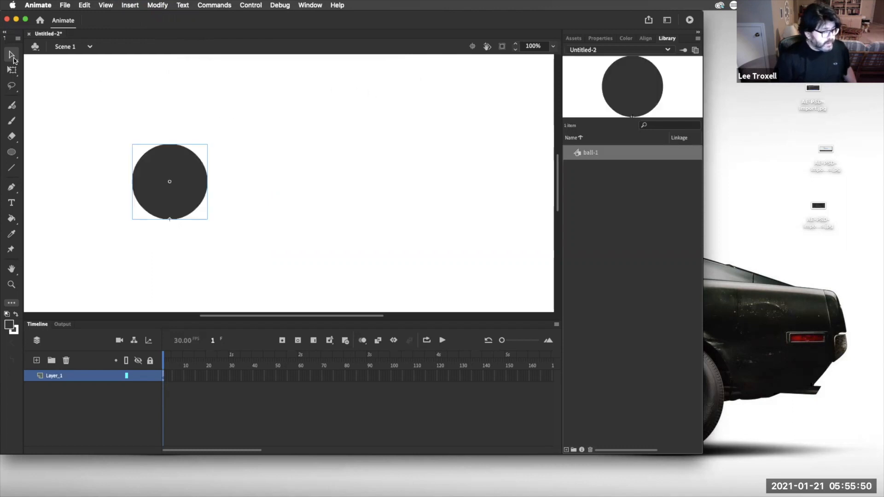
# Fit the stage in the window and move the ball just outside the stage's left edge.
pyautogui.click(552, 47)
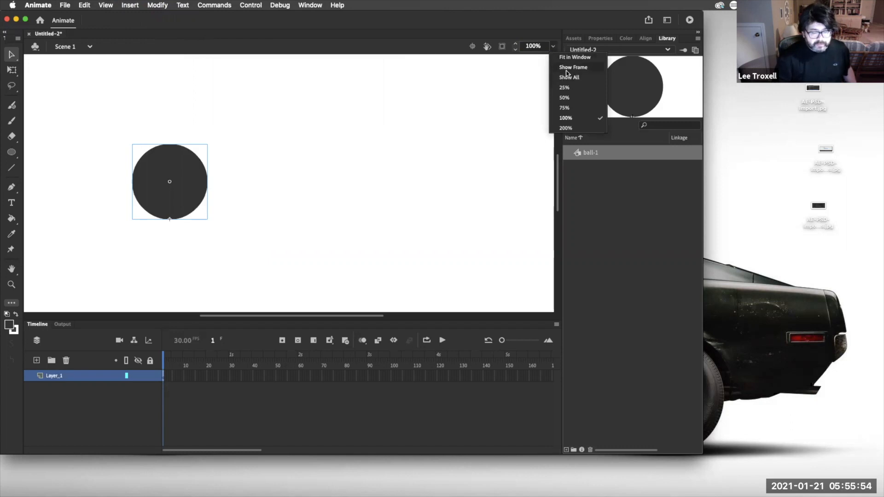
pyautogui.click(565, 58)
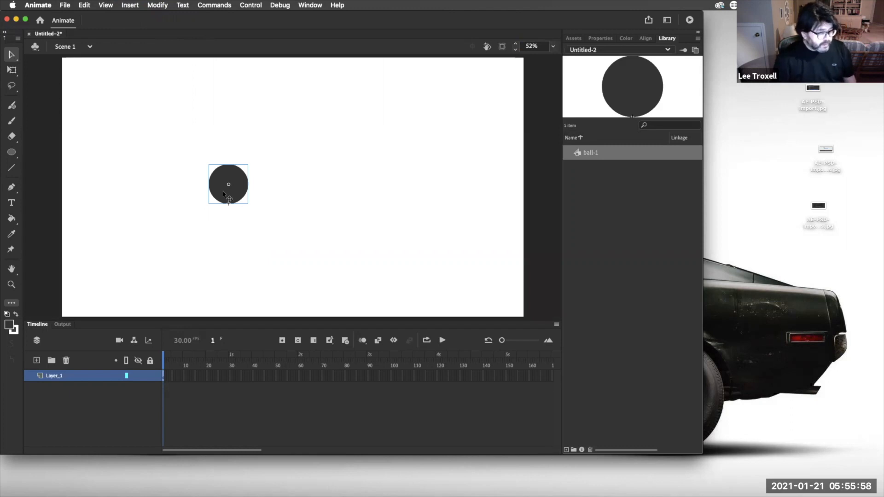
pyautogui.moveTo(223, 193); pyautogui.dragTo(35, 190)
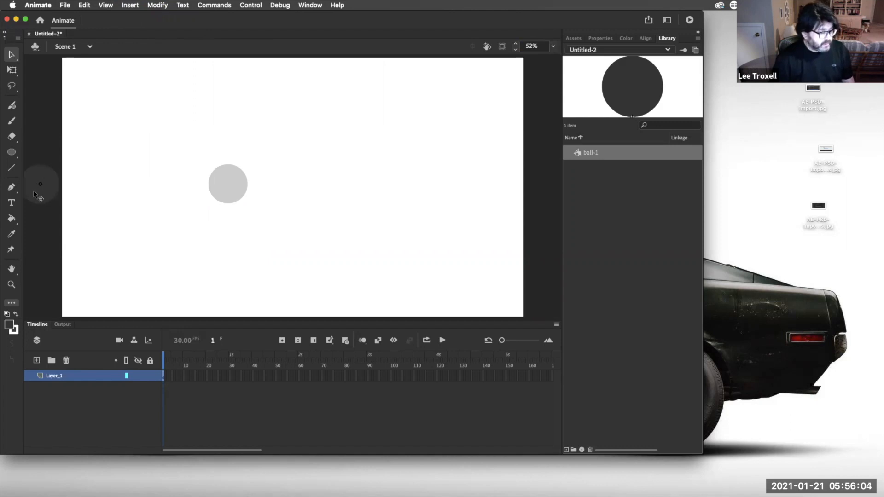
pyautogui.moveTo(34, 190); pyautogui.dragTo(33, 191)
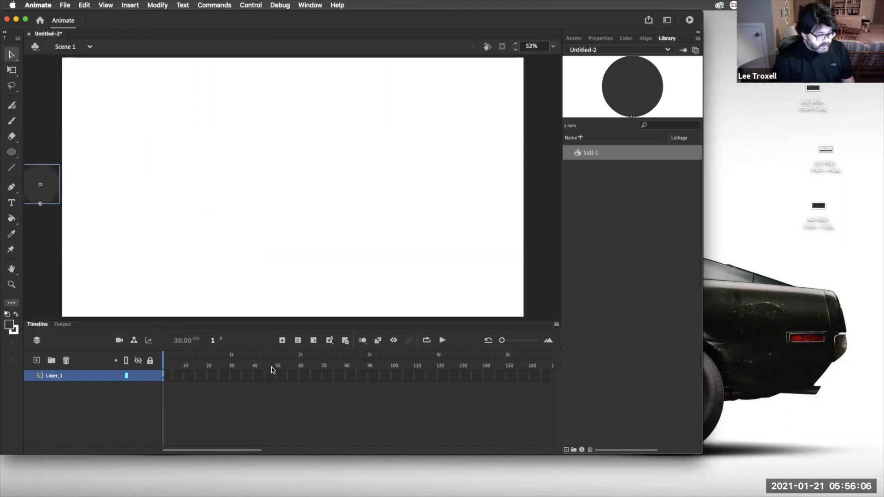
# Create a motion tween for the ball on Layer_1 and extend its span to frame 150.
pyautogui.click(396, 342)
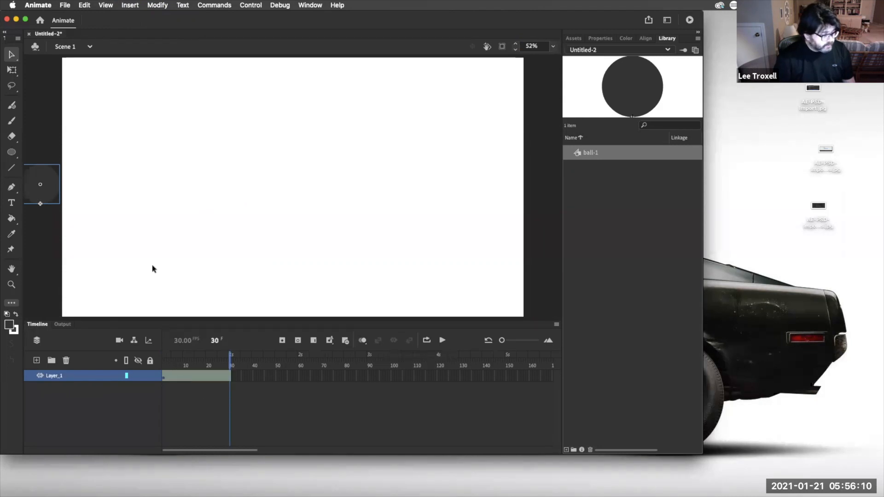
pyautogui.moveTo(229, 375); pyautogui.dragTo(506, 387)
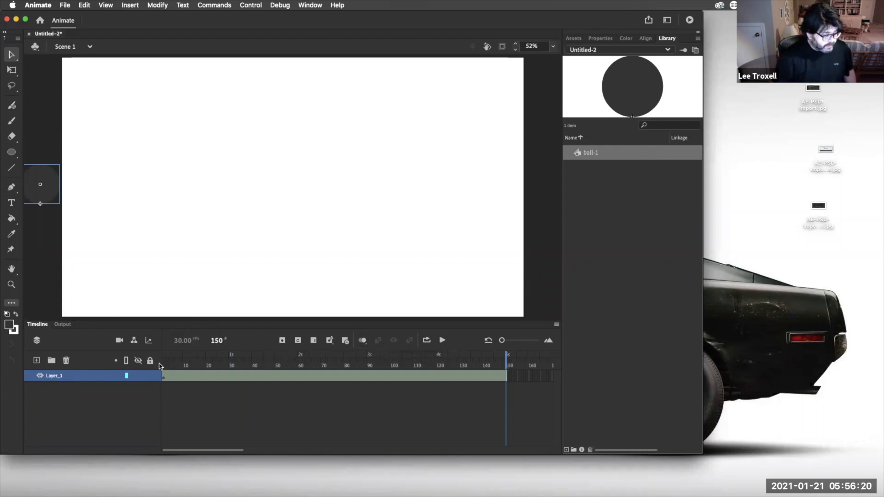
pyautogui.click(164, 378)
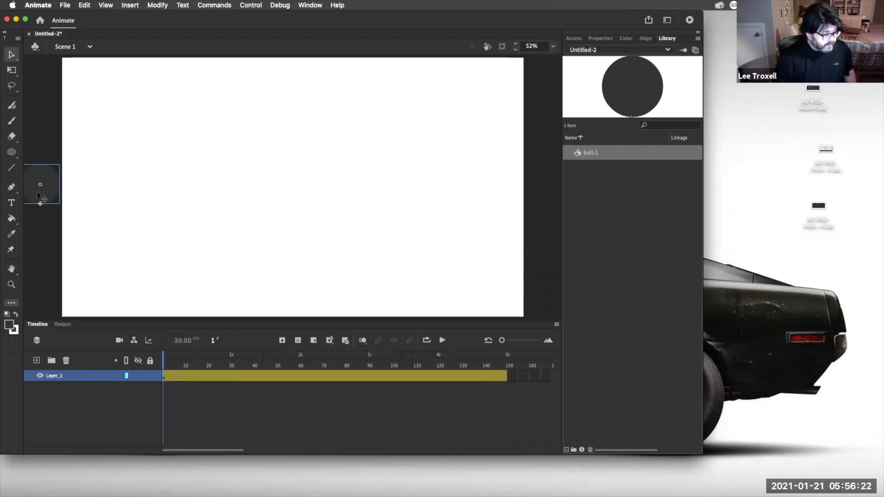
pyautogui.moveTo(41, 196); pyautogui.dragTo(95, 308)
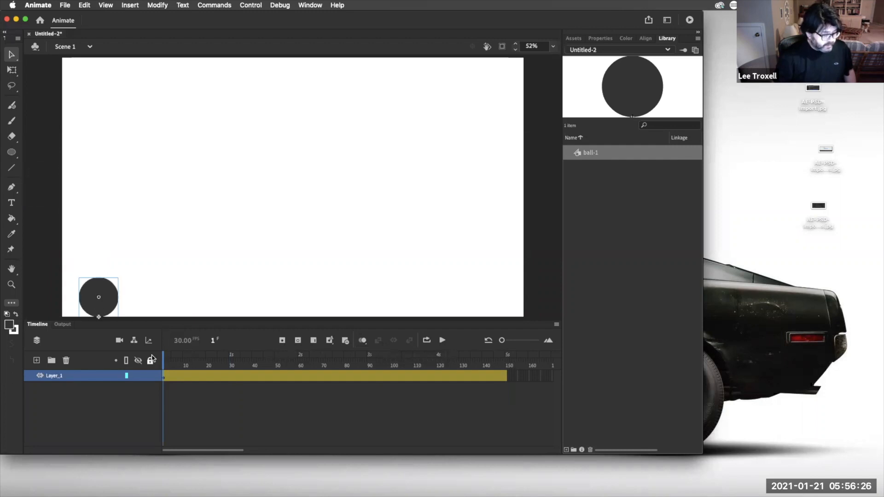
pyautogui.press('super+z')
# Keyframe the ball on the stage's bottom edge at frame 10 and about mid-height farther right at frame 21.
pyautogui.moveTo(165, 362); pyautogui.dragTo(184, 359)
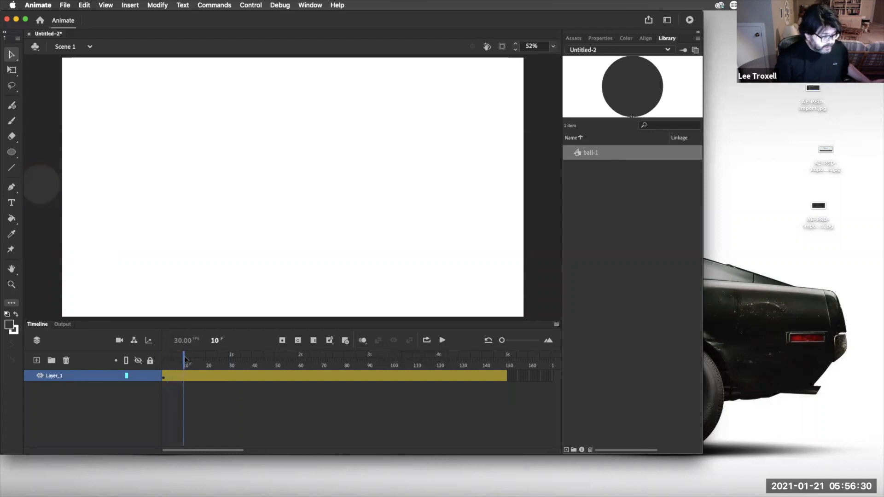
pyautogui.moveTo(44, 184); pyautogui.dragTo(154, 250)
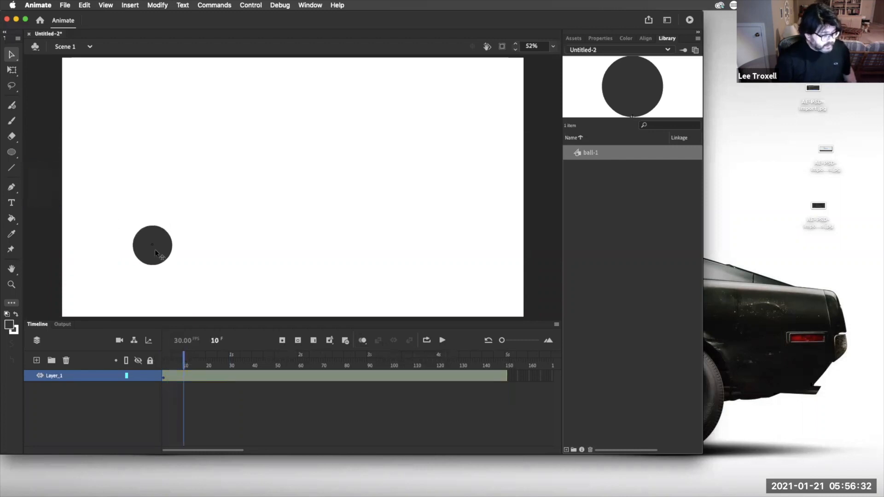
pyautogui.moveTo(154, 299); pyautogui.dragTo(156, 298)
pyautogui.moveTo(186, 360); pyautogui.dragTo(210, 359)
pyautogui.click(162, 304)
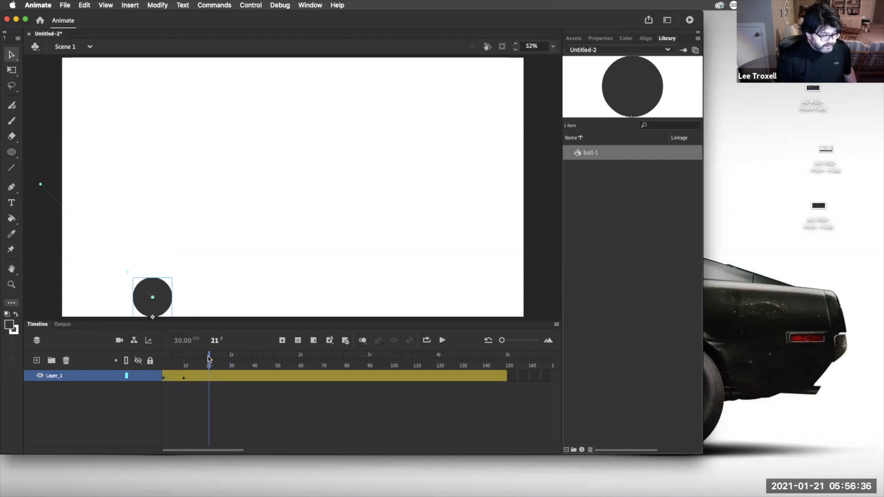
pyautogui.moveTo(164, 306); pyautogui.dragTo(208, 218)
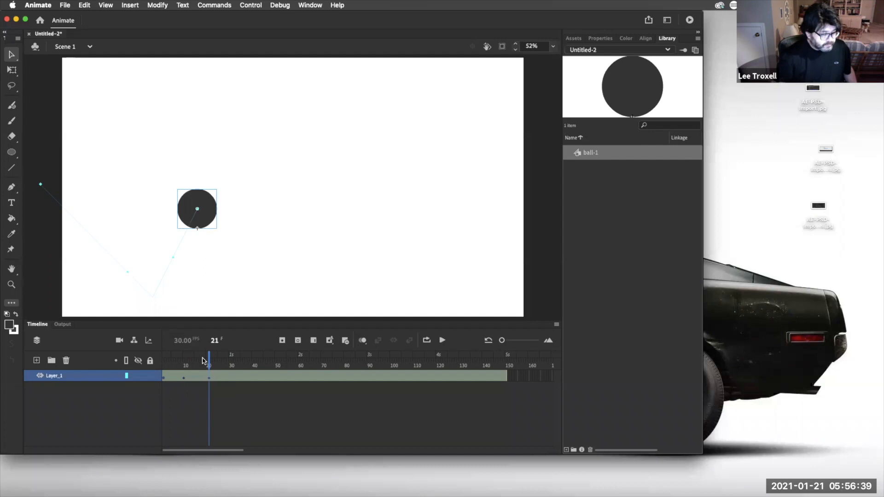
# Keyframe the next bounces rightward: ball on the ground at frame 29, higher up at about frame 41, and on the ground at frame 50.
pyautogui.moveTo(209, 359); pyautogui.dragTo(228, 359)
pyautogui.moveTo(204, 211); pyautogui.dragTo(244, 299)
pyautogui.moveTo(220, 374); pyautogui.dragTo(252, 364)
pyautogui.moveTo(238, 296); pyautogui.dragTo(295, 143)
pyautogui.moveTo(252, 362); pyautogui.dragTo(276, 361)
pyautogui.moveTo(302, 154); pyautogui.dragTo(342, 304)
# Keyframe the ball high at about frame 80, on the ground at frame 107, and off the stage's upper right at frame 150.
pyautogui.moveTo(276, 362); pyautogui.dragTo(343, 362)
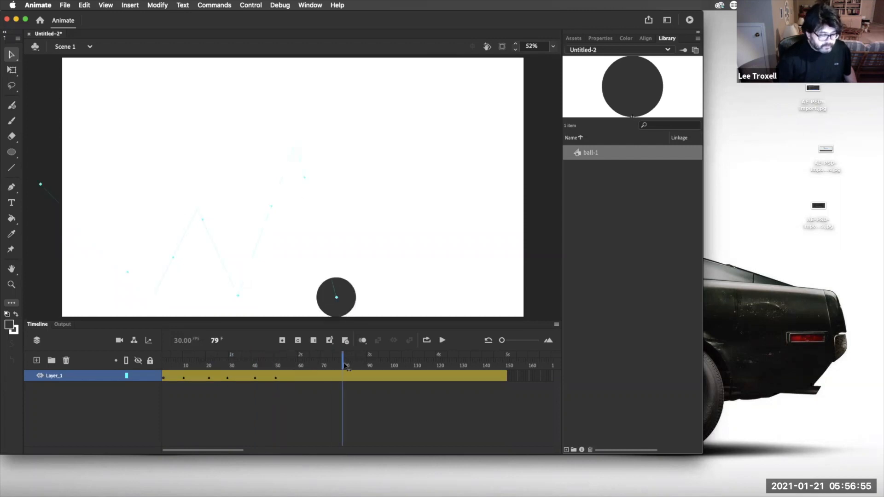
pyautogui.moveTo(342, 305); pyautogui.dragTo(387, 146)
pyautogui.moveTo(344, 362); pyautogui.dragTo(405, 361)
pyautogui.moveTo(395, 150); pyautogui.dragTo(548, 82)
pyautogui.press('Return')
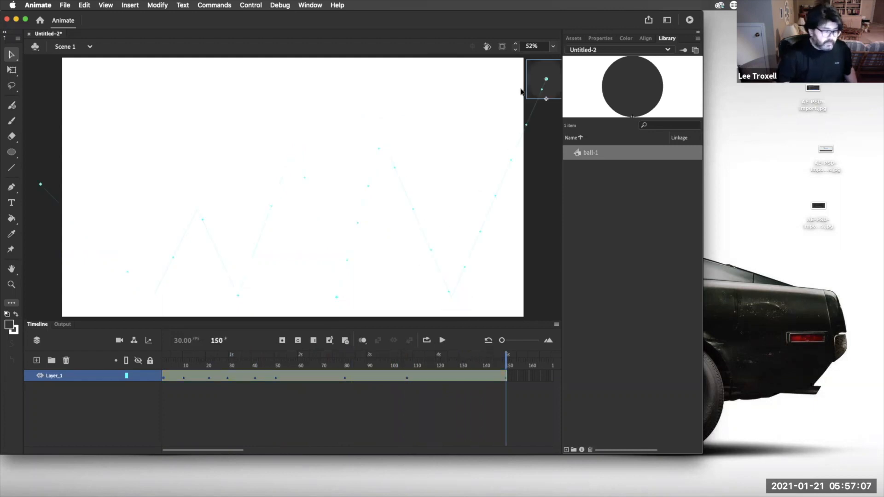
# Bend straight segments of the ball's motion path into bounce arcs and slightly lower the peak of the first bounce.
pyautogui.moveTo(506, 376); pyautogui.dragTo(119, 381)
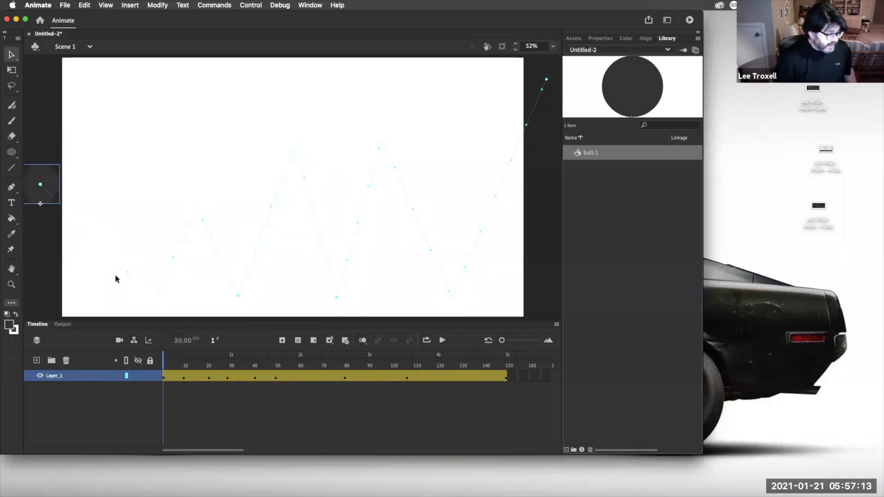
pyautogui.moveTo(113, 255); pyautogui.dragTo(123, 250)
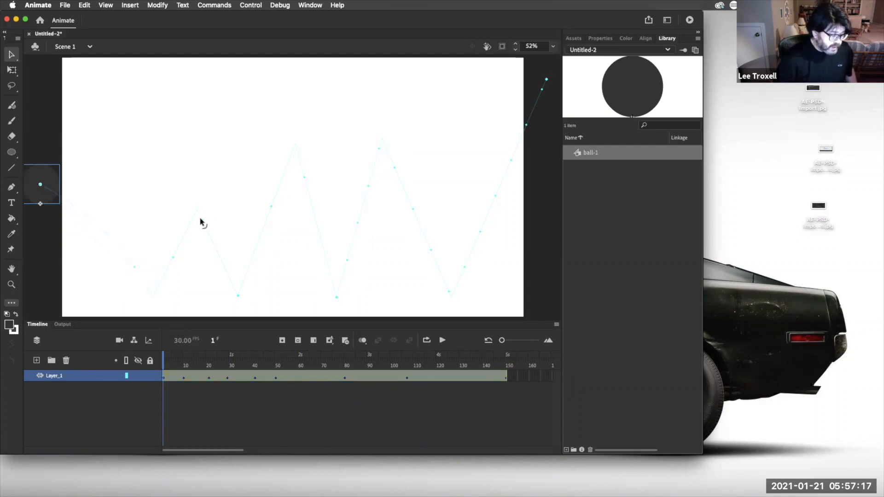
pyautogui.moveTo(270, 206); pyautogui.dragTo(256, 192)
pyautogui.moveTo(357, 222); pyautogui.dragTo(340, 213)
pyautogui.moveTo(412, 208); pyautogui.dragTo(434, 197)
pyautogui.moveTo(493, 195); pyautogui.dragTo(464, 184)
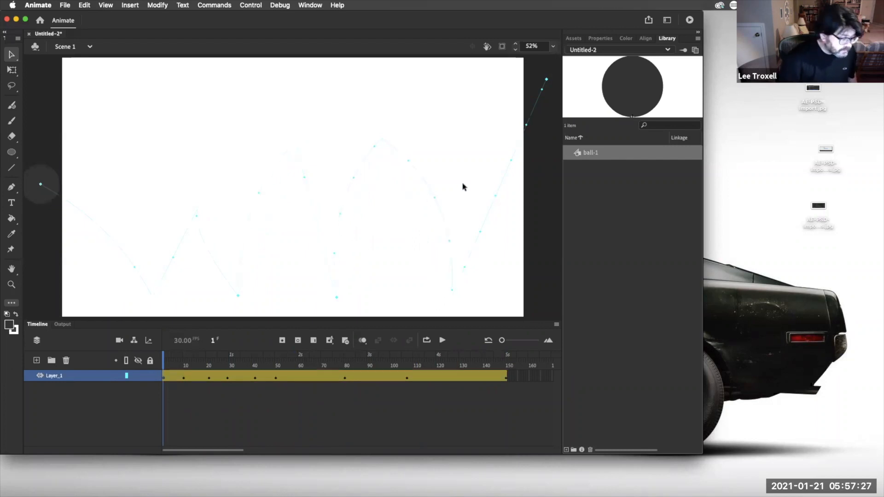
pyautogui.moveTo(195, 206); pyautogui.dragTo(198, 231)
pyautogui.moveTo(173, 268); pyautogui.dragTo(163, 258)
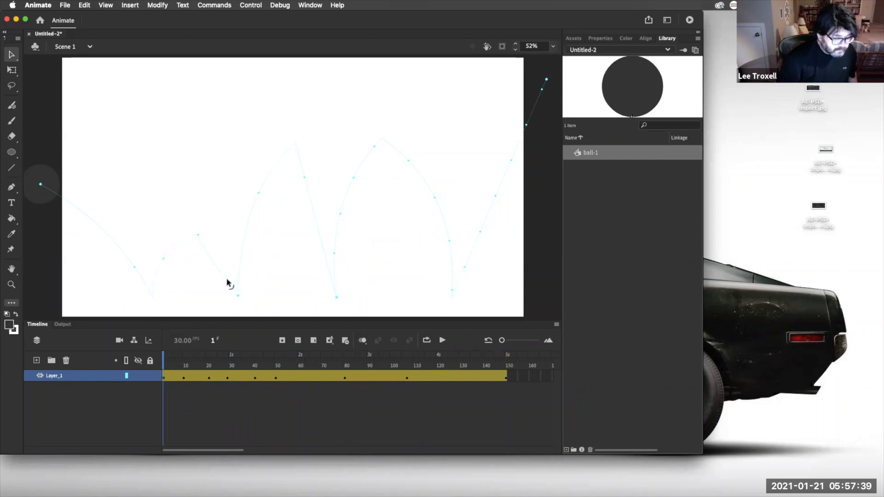
# Curve the final rising segment of the motion path and play back the bounce animation.
pyautogui.click(442, 340)
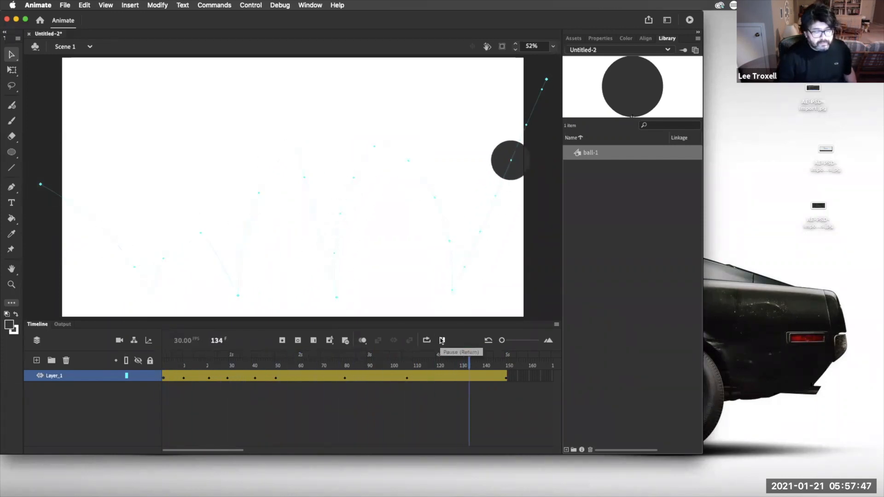
pyautogui.moveTo(511, 162); pyautogui.dragTo(473, 133)
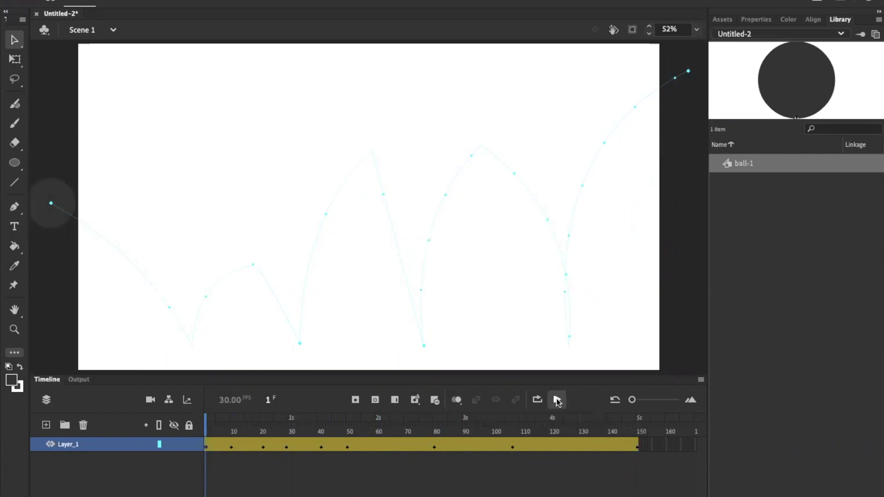
pyautogui.click(556, 399)
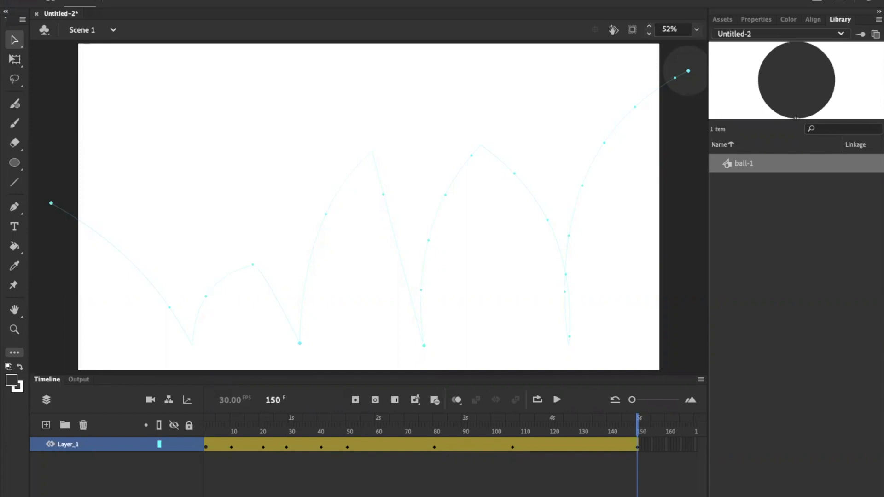
# Import the comedy-spring sound effect and bensound-jazzcomedy.mp3 into the document's library.
pyautogui.moveTo(881, 207); pyautogui.dragTo(785, 261)
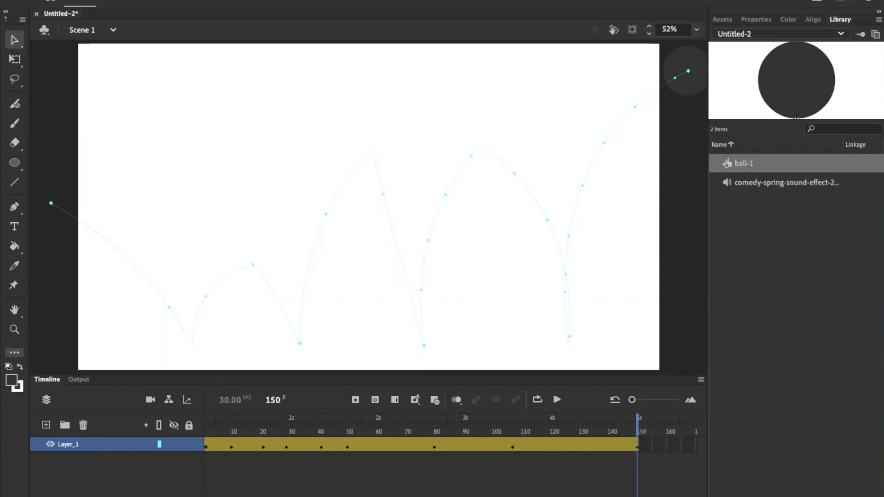
pyautogui.moveTo(882, 267); pyautogui.dragTo(779, 235)
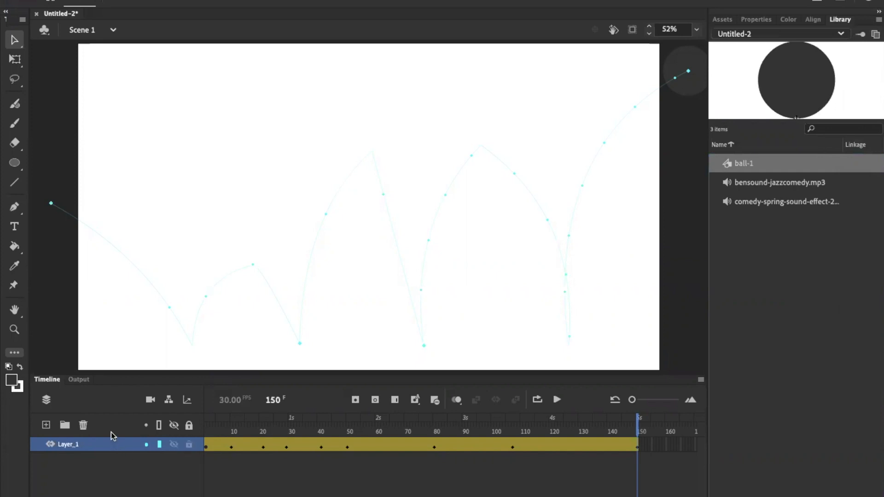
# Add a new layer above the ball and place the comedy-spring sound effect in a keyframe at frame 10.
pyautogui.click(46, 424)
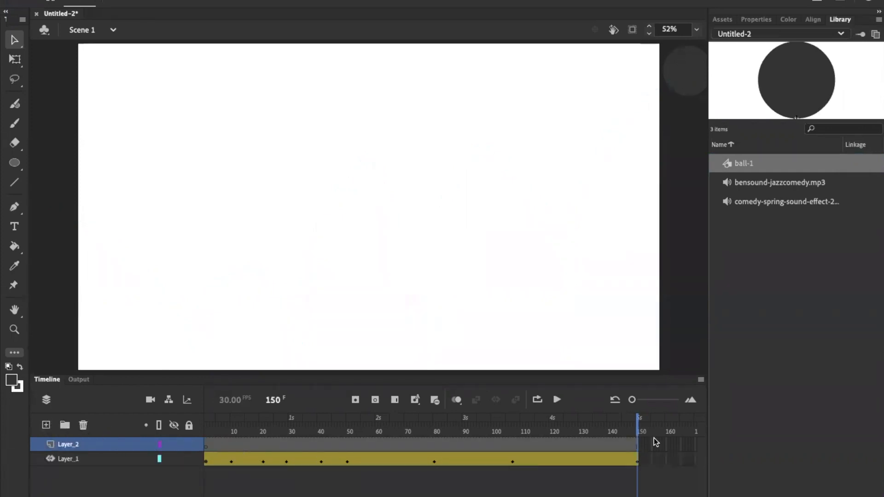
pyautogui.moveTo(640, 429); pyautogui.dragTo(231, 421)
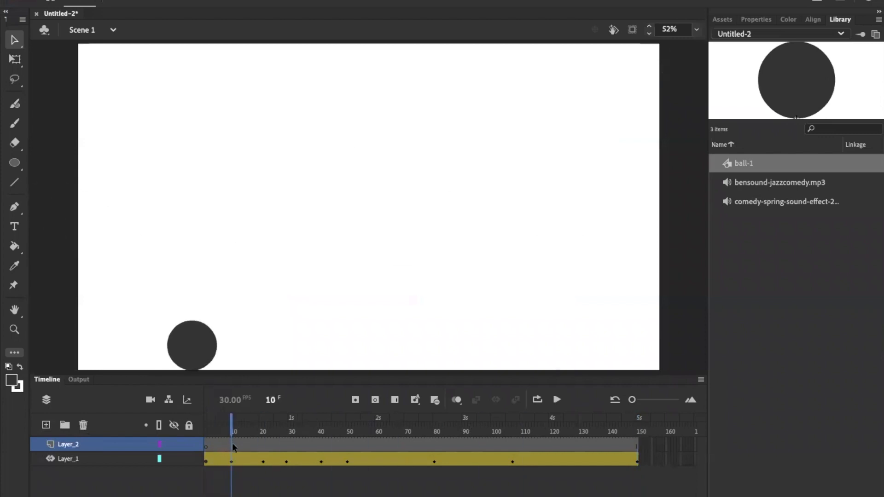
pyautogui.click(376, 400)
pyautogui.moveTo(752, 201); pyautogui.dragTo(192, 305)
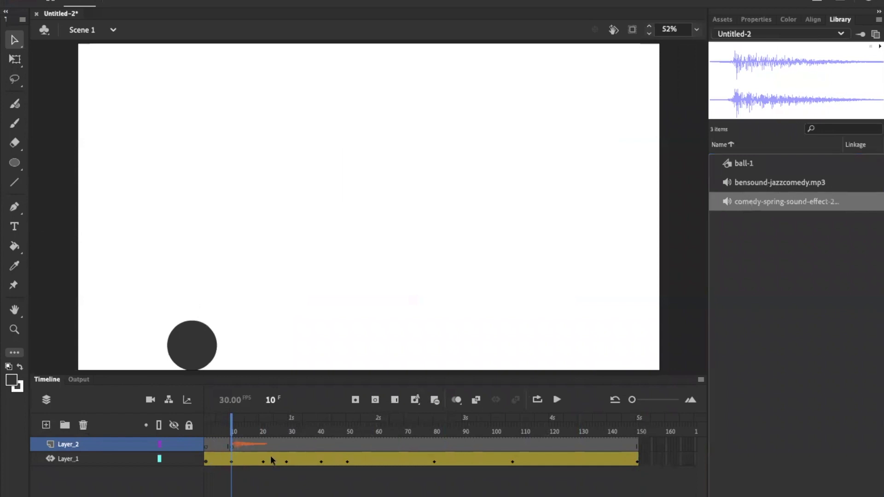
# Play the animation from frame 1 to check the sound against the first bounce.
pyautogui.moveTo(234, 421); pyautogui.dragTo(193, 419)
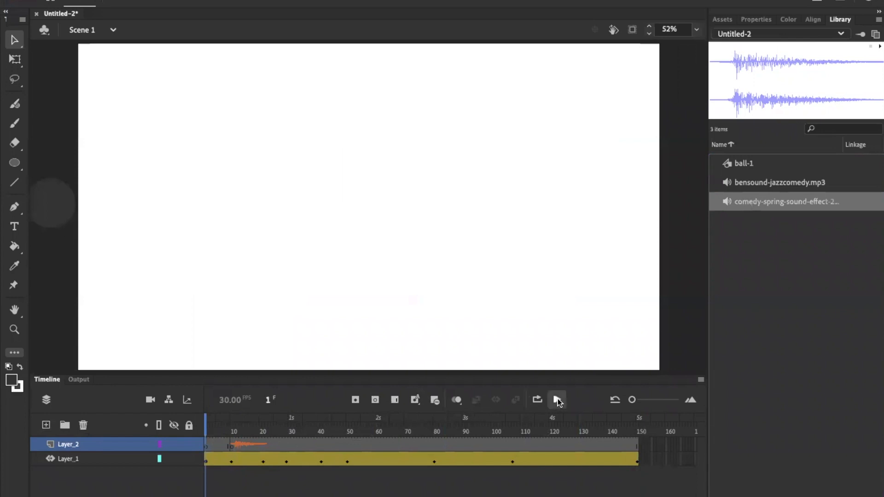
pyautogui.click(557, 399)
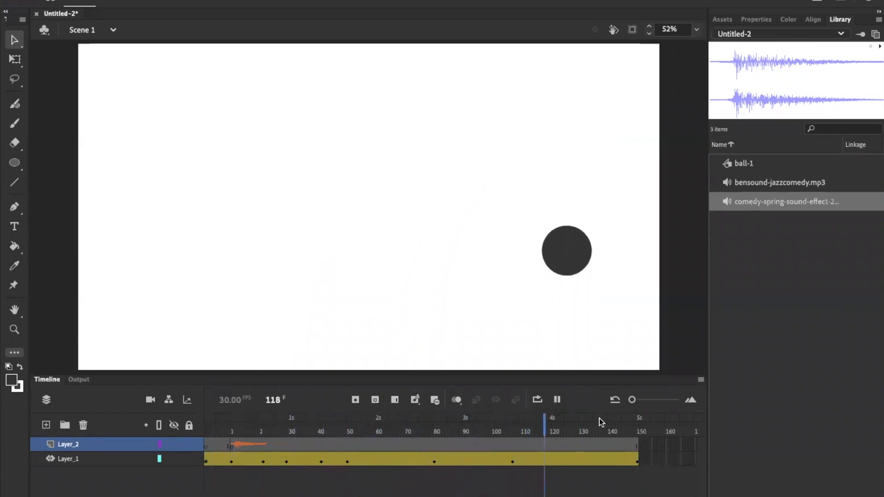
pyautogui.click(557, 399)
# Place the comedy-spring sound effect on Layer_2 in keyframes at the ball's ground contacts at frames 29 and 50.
pyautogui.moveTo(606, 428); pyautogui.dragTo(287, 427)
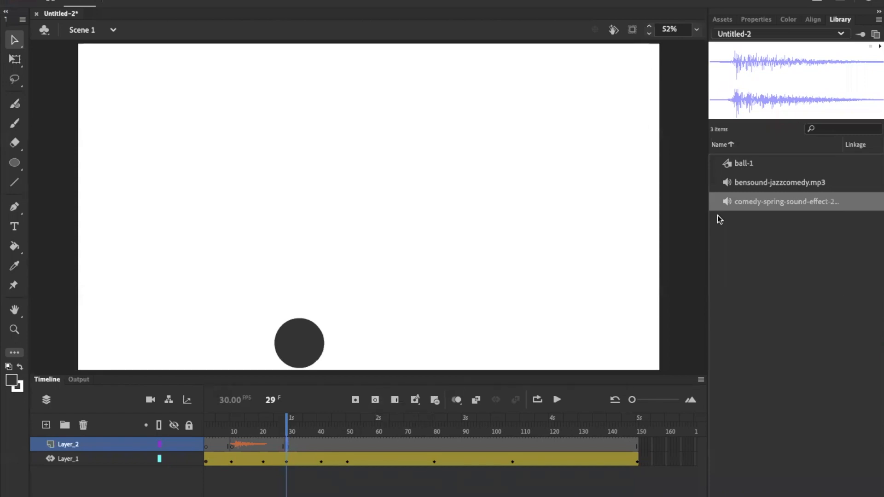
pyautogui.moveTo(731, 203); pyautogui.dragTo(376, 275)
pyautogui.moveTo(288, 421); pyautogui.dragTo(347, 425)
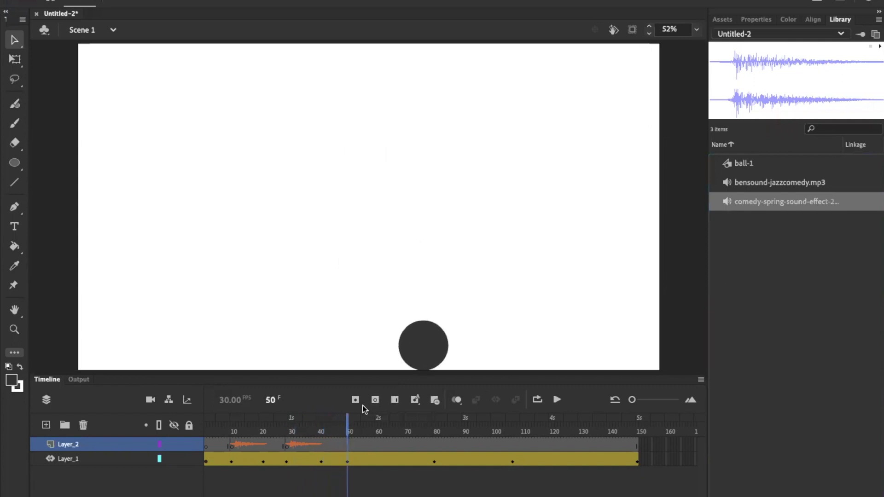
pyautogui.moveTo(730, 205); pyautogui.dragTo(452, 185)
# Place the comedy-spring sound effect in a Layer_2 keyframe at frame 107 and play the animation from the start.
pyautogui.moveTo(347, 419); pyautogui.dragTo(513, 435)
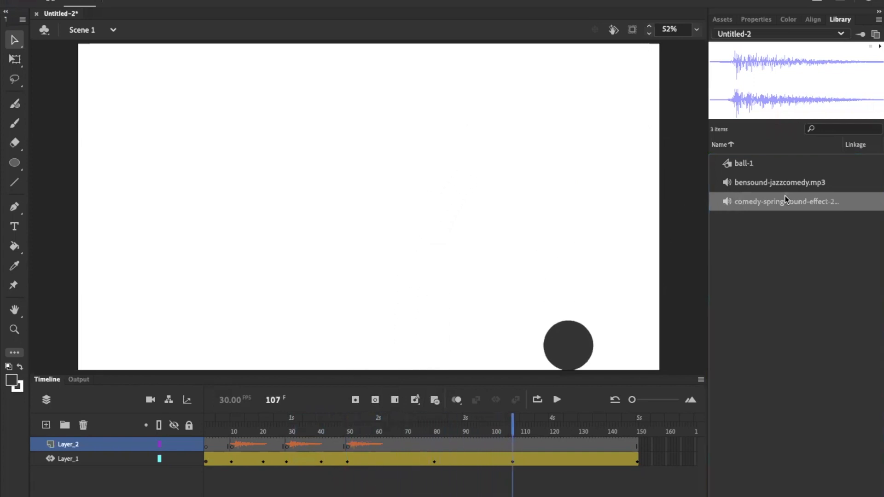
pyautogui.moveTo(775, 200); pyautogui.dragTo(546, 252)
pyautogui.click(375, 403)
pyautogui.moveTo(734, 202); pyautogui.dragTo(524, 228)
pyautogui.moveTo(513, 423); pyautogui.dragTo(180, 399)
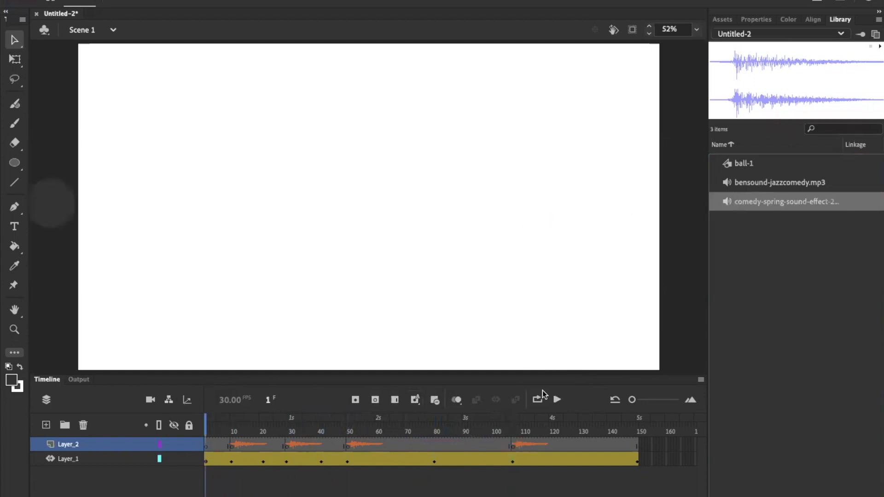
pyautogui.click(557, 400)
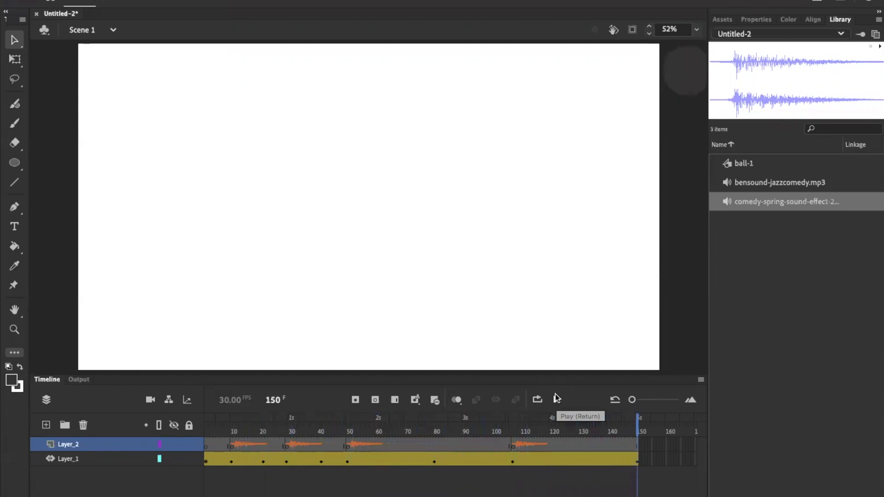
# Add a new layer above the spring sound layer, preview bensound-jazzcomedy.mp3 and place it on that layer from frame 1.
pyautogui.click(46, 425)
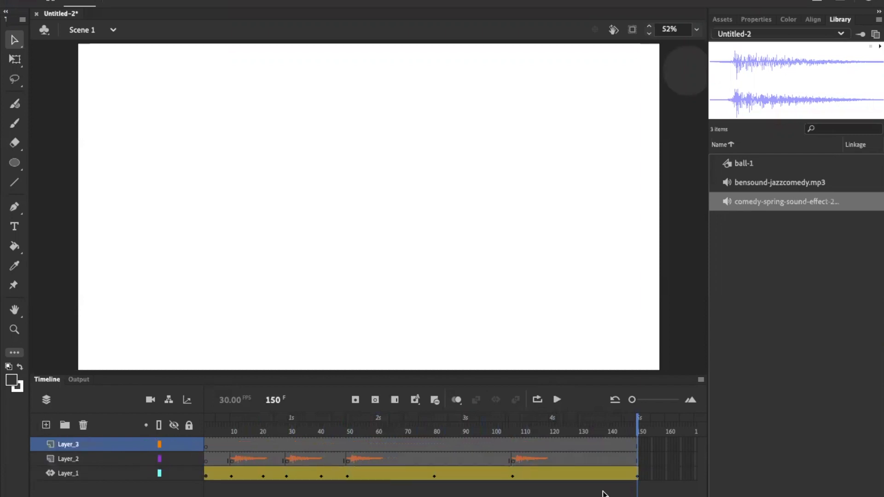
pyautogui.moveTo(638, 425); pyautogui.dragTo(127, 417)
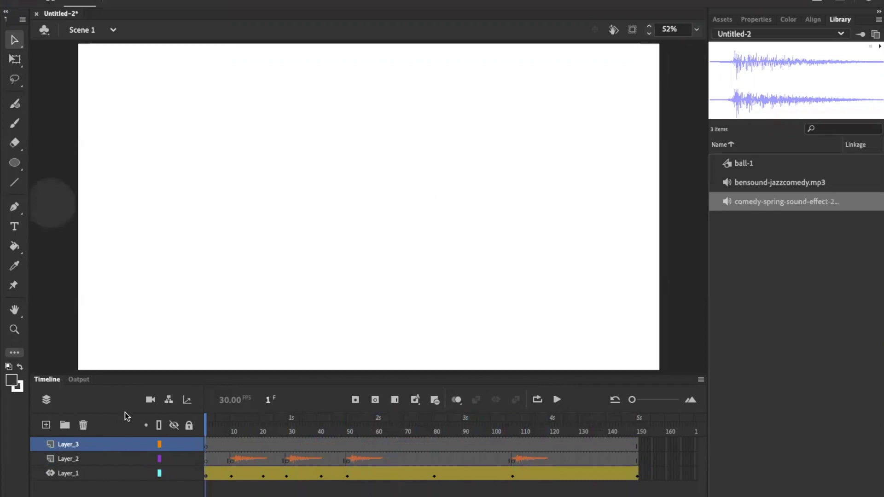
pyautogui.click(800, 184)
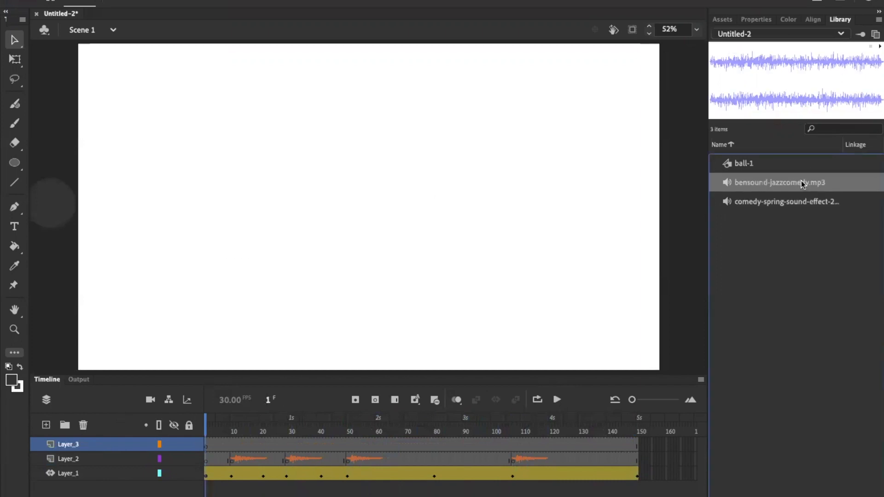
pyautogui.click(878, 45)
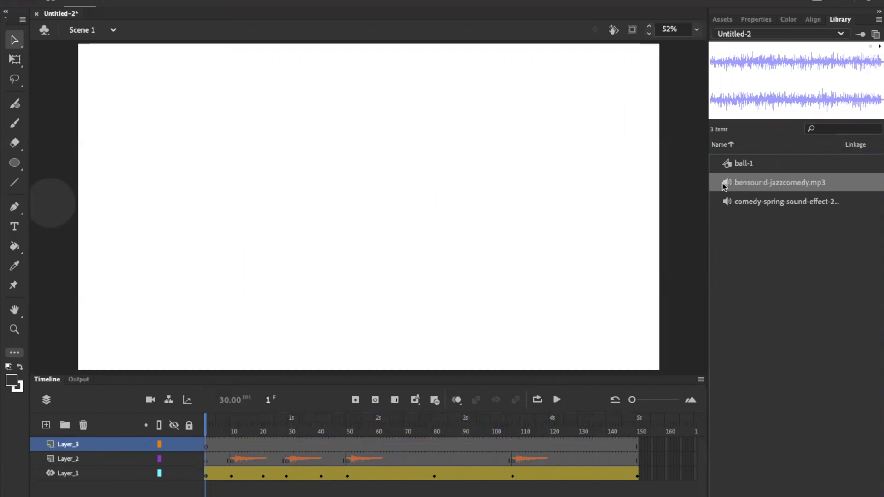
pyautogui.moveTo(721, 181); pyautogui.dragTo(188, 244)
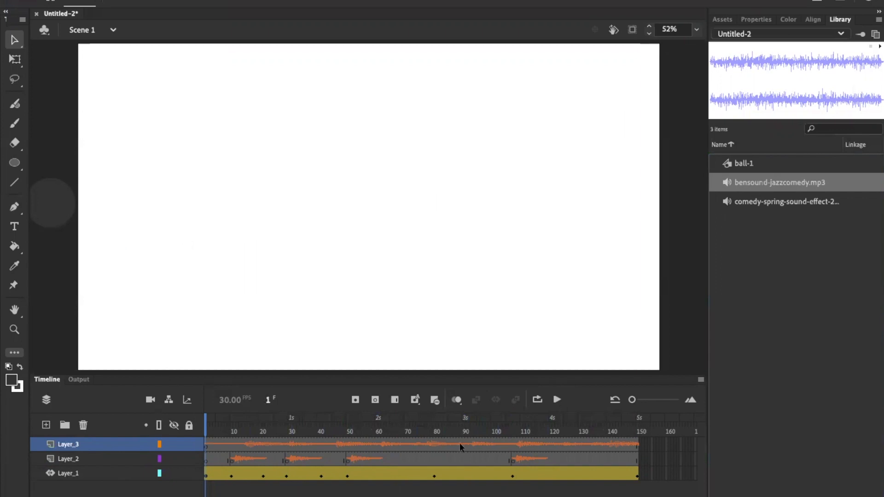
# Play the whole animation from frame 1 twice to check the background music together with the bounce sounds.
pyautogui.click(557, 400)
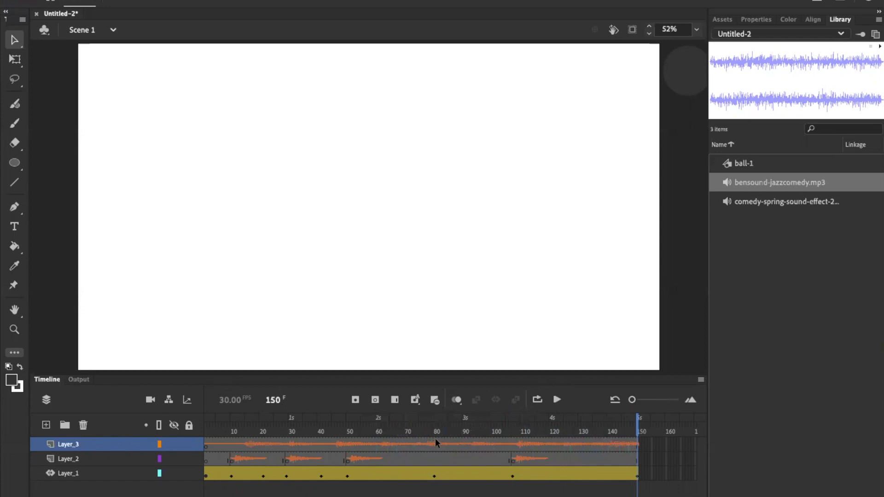
pyautogui.moveTo(637, 418); pyautogui.dragTo(205, 419)
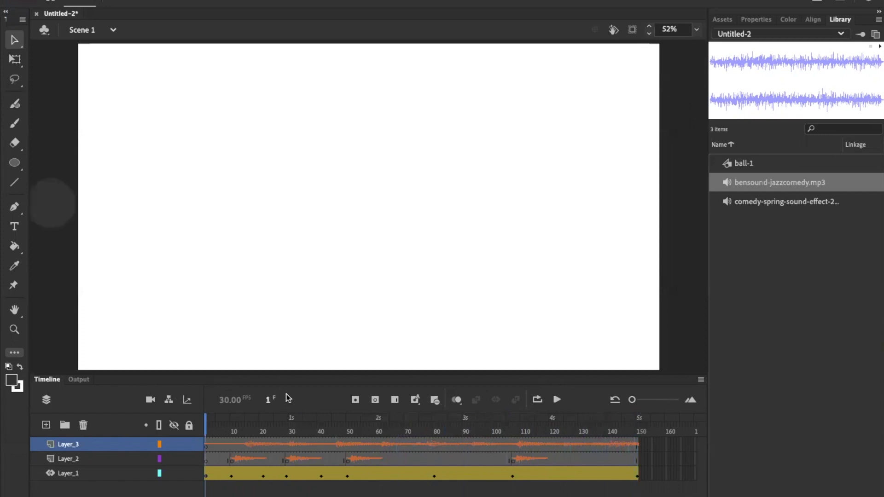
pyautogui.click(557, 400)
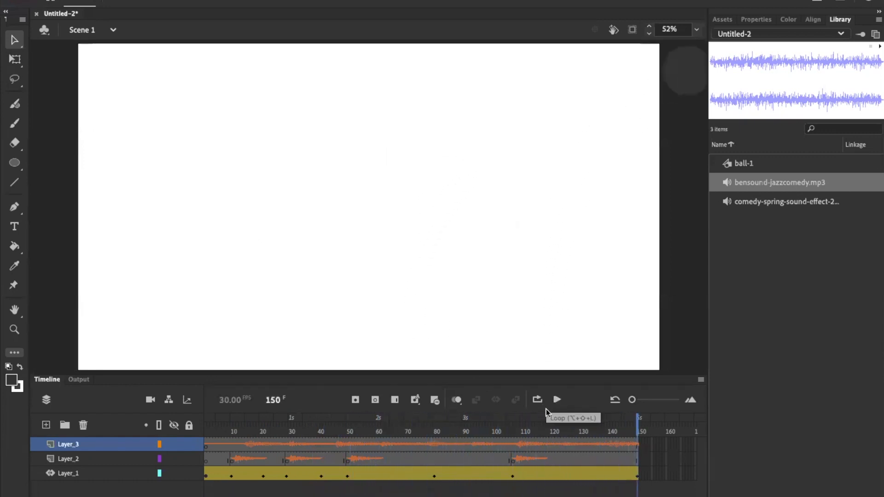
# Replay the section after the third bounce twice to check the last spring sound, and replay the animation from frame 1.
pyautogui.moveTo(636, 424); pyautogui.dragTo(359, 422)
pyautogui.click(558, 400)
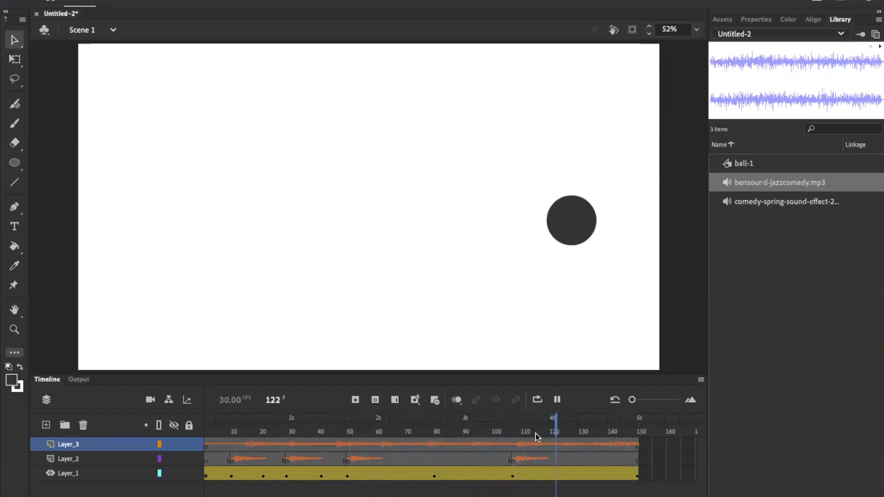
pyautogui.moveTo(640, 427); pyautogui.dragTo(356, 424)
pyautogui.click(557, 401)
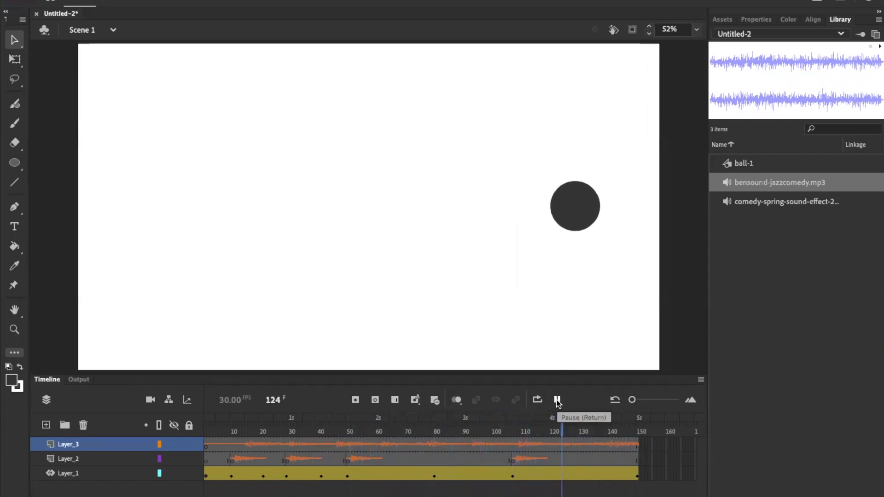
pyautogui.moveTo(637, 430); pyautogui.dragTo(206, 427)
pyautogui.click(557, 401)
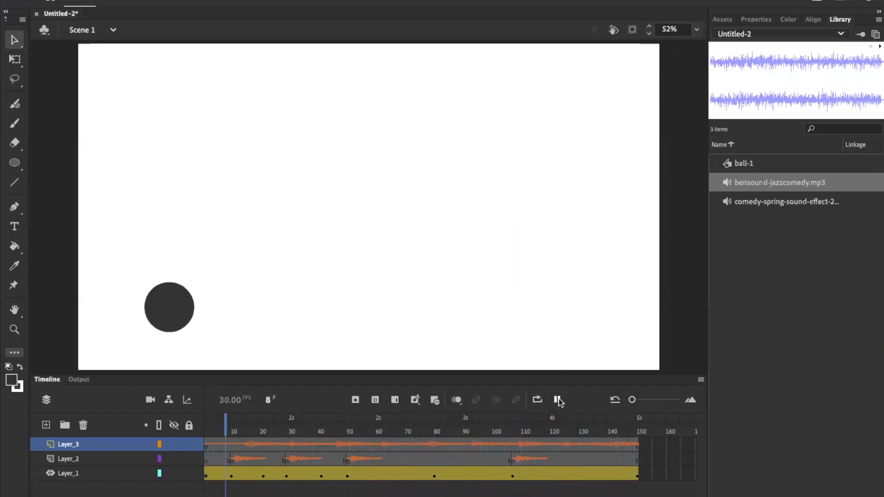